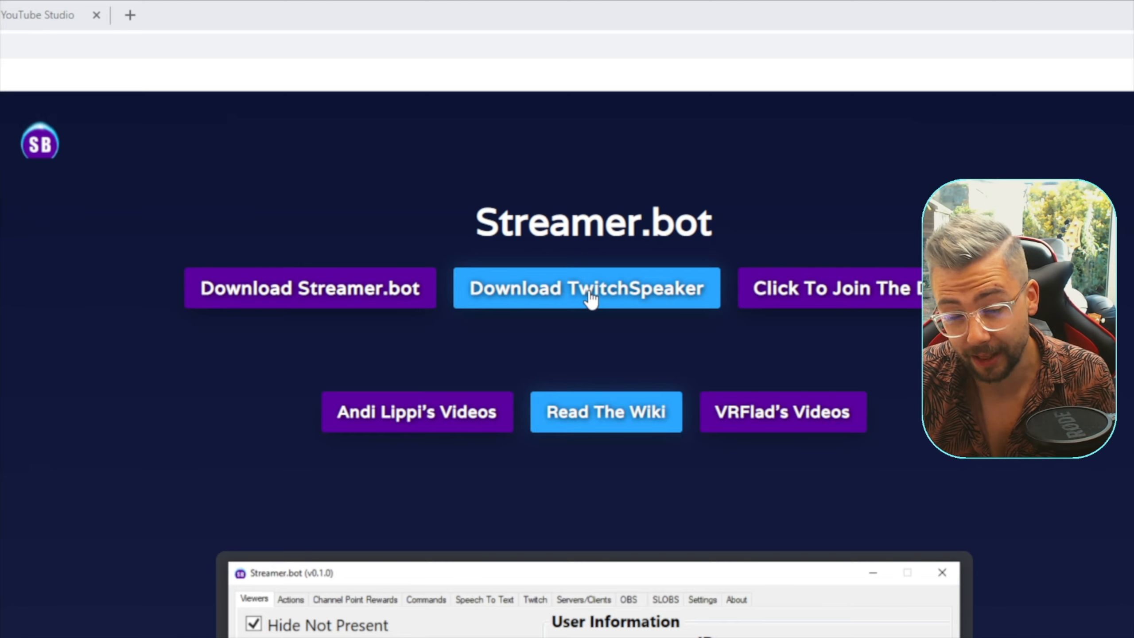
Download TwitchSpeaker, open the downloaded zip archive and copy all the files inside it
click(619, 304)
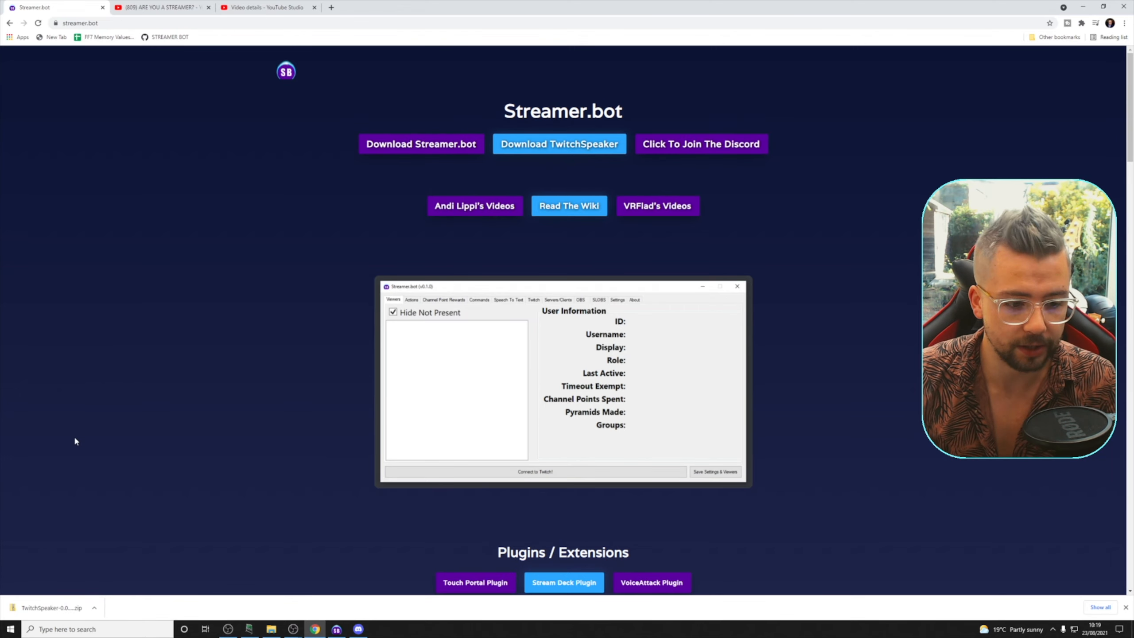
click(92, 607)
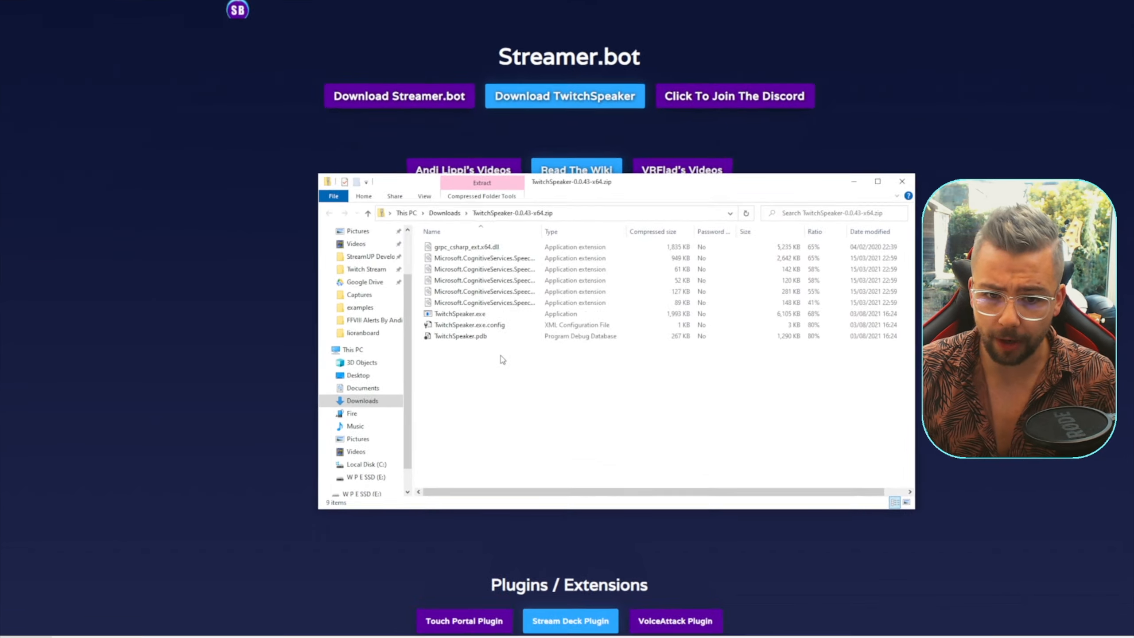
drag(500, 377, 473, 246)
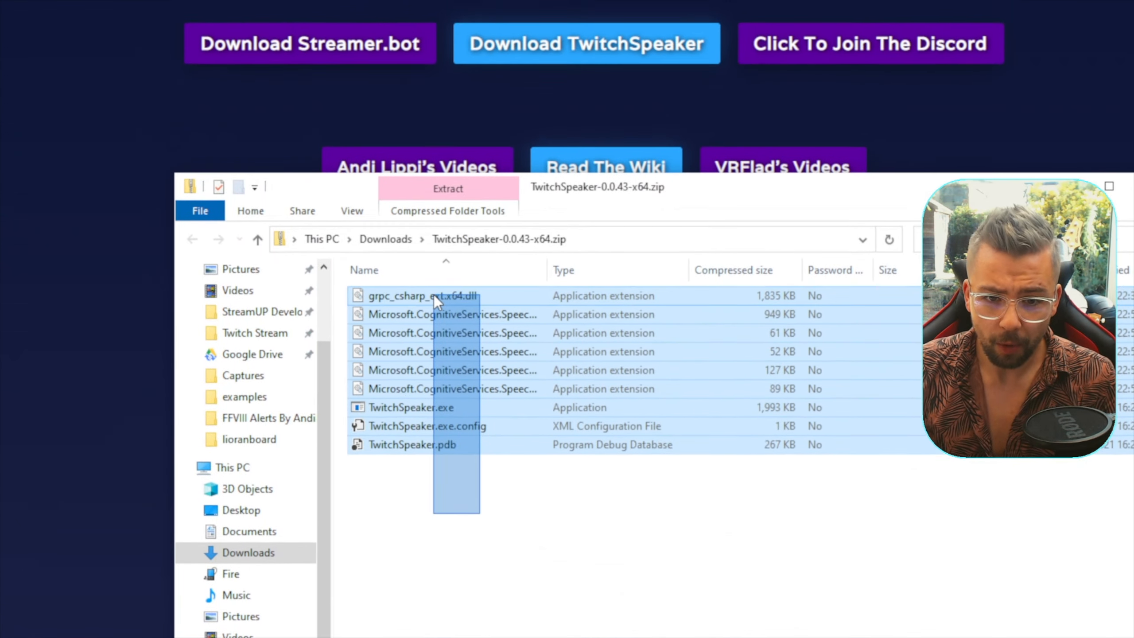
drag(435, 297, 437, 296)
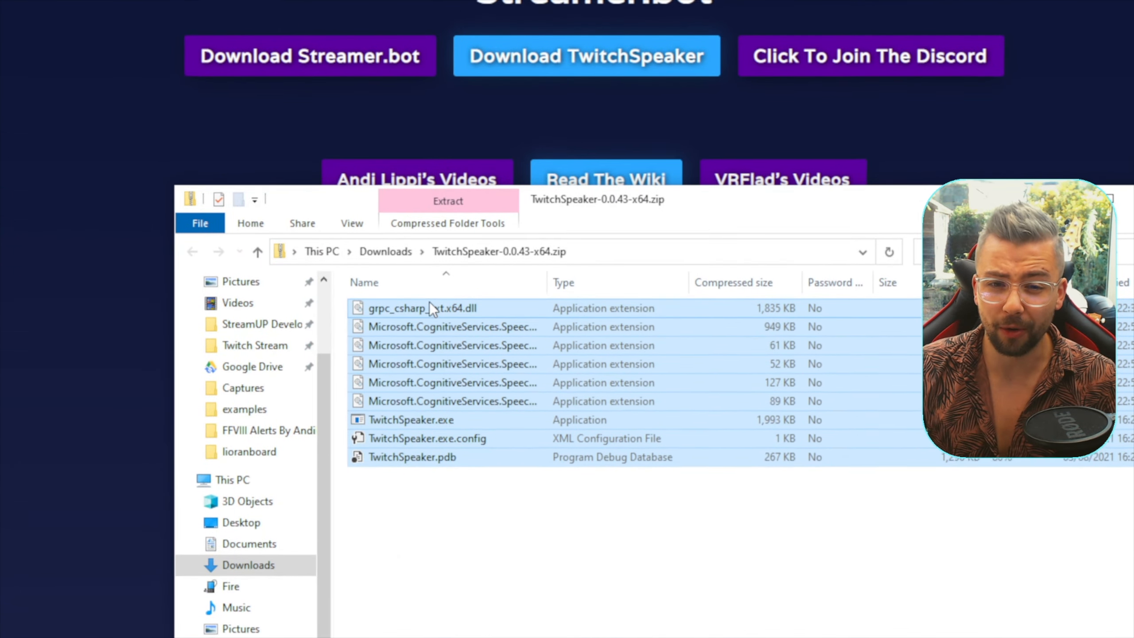
Create a folder named "Twitch Speaker" in Downloads and paste the copied archive files into it
click(386, 248)
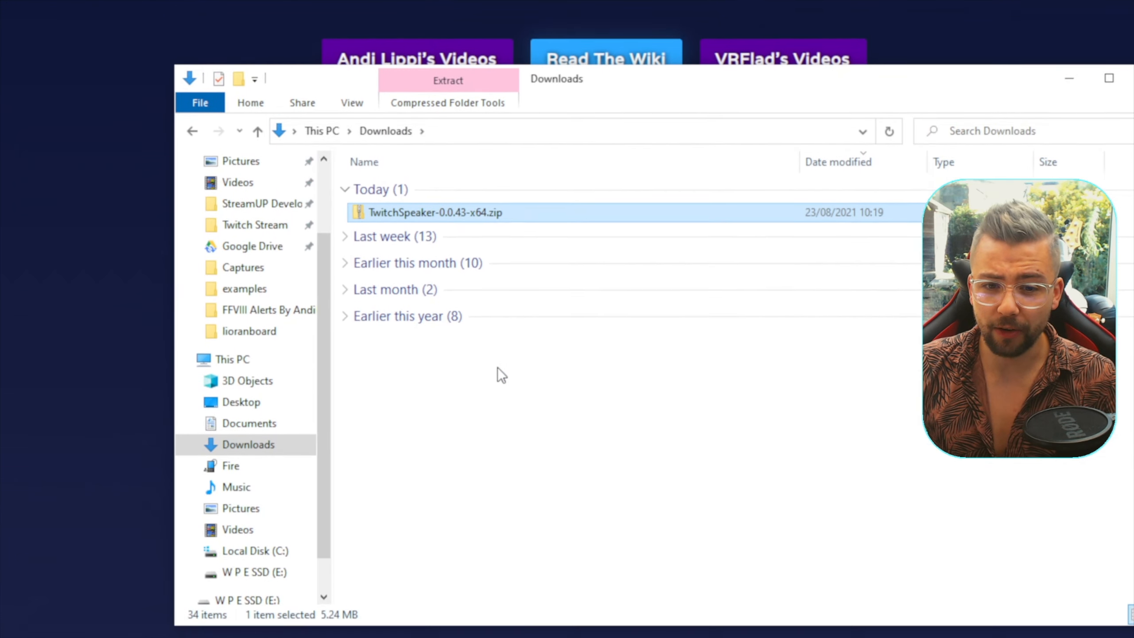
right_click(497, 367)
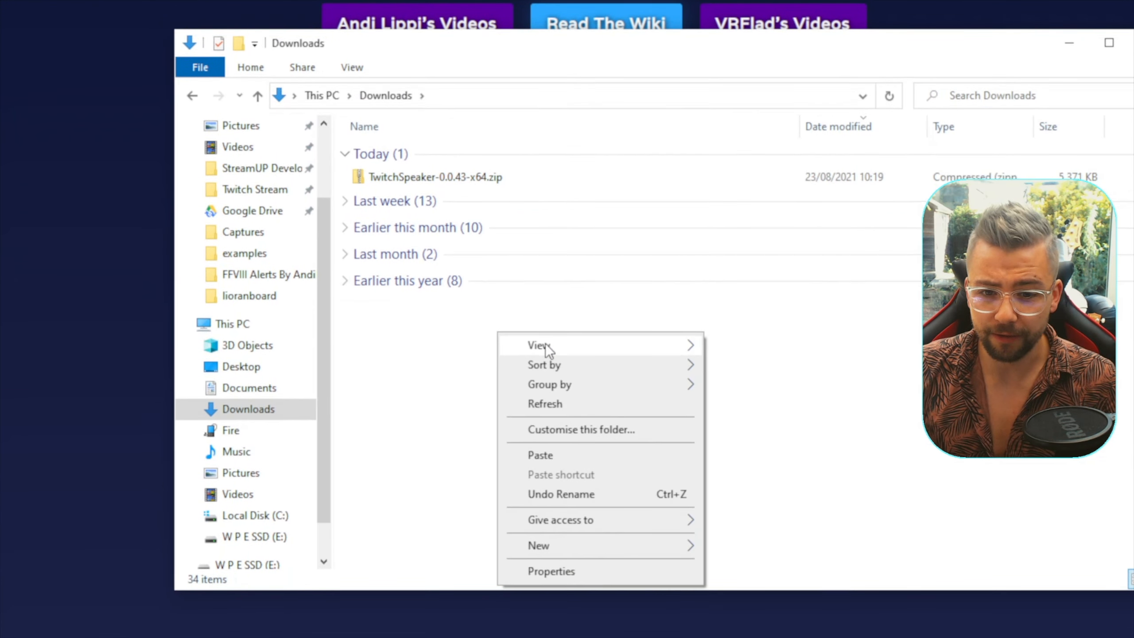
mouse_move(604, 580)
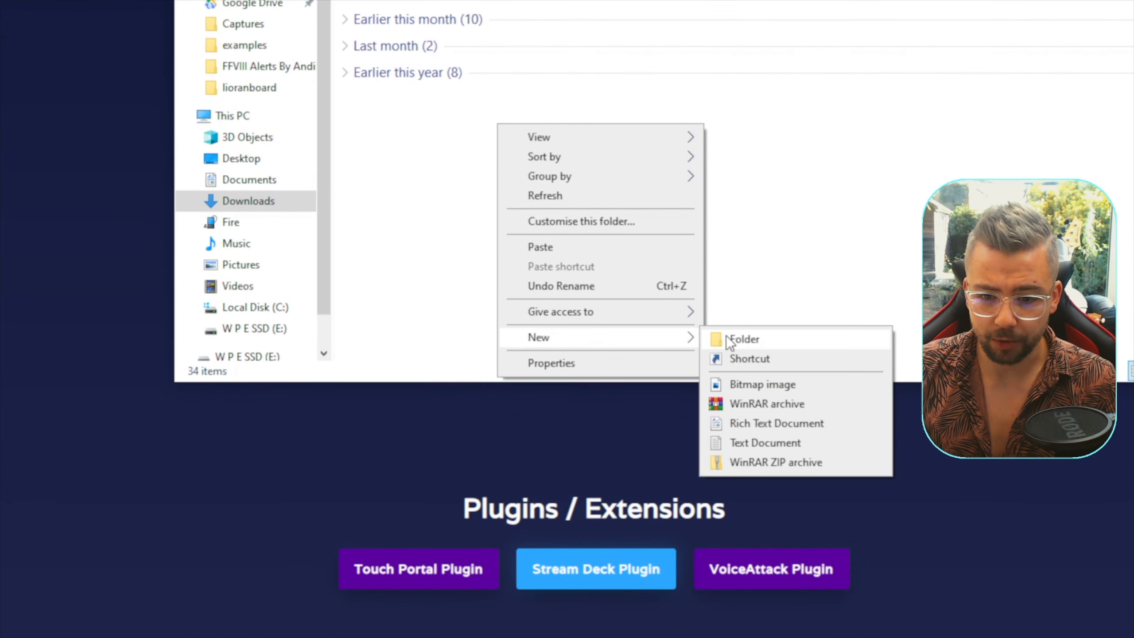
click(730, 337)
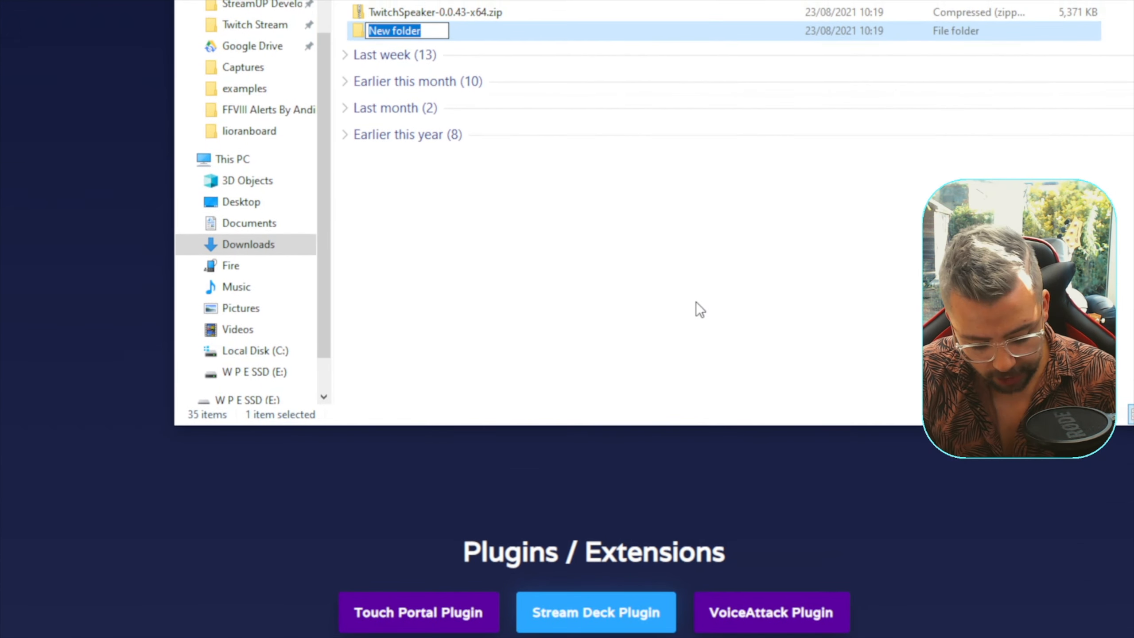
text(Twit)
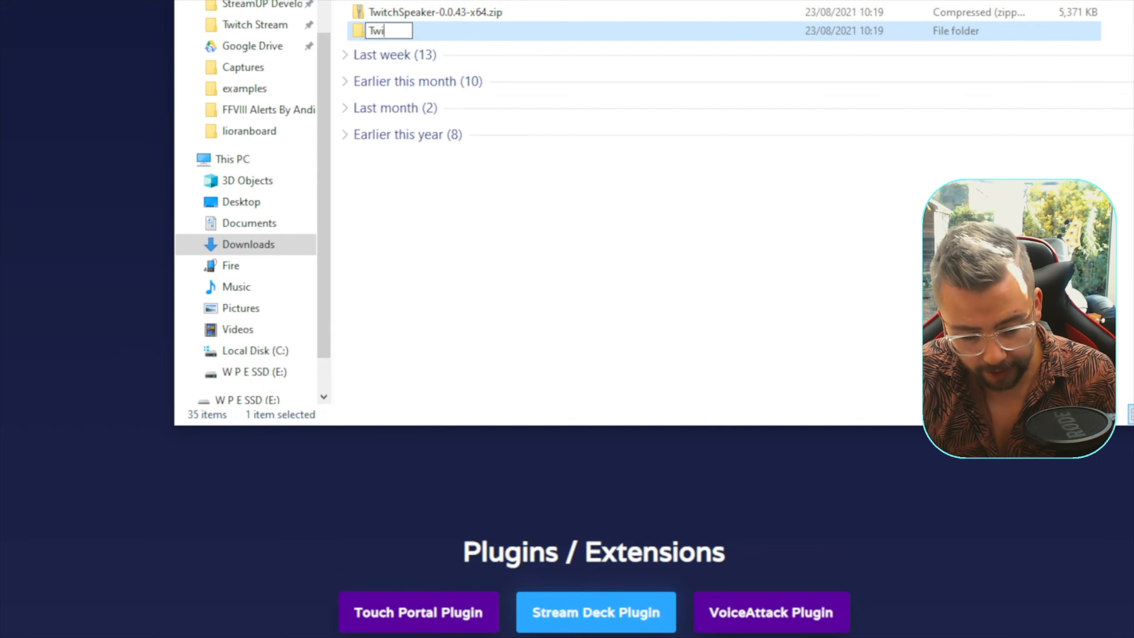
text(ch )
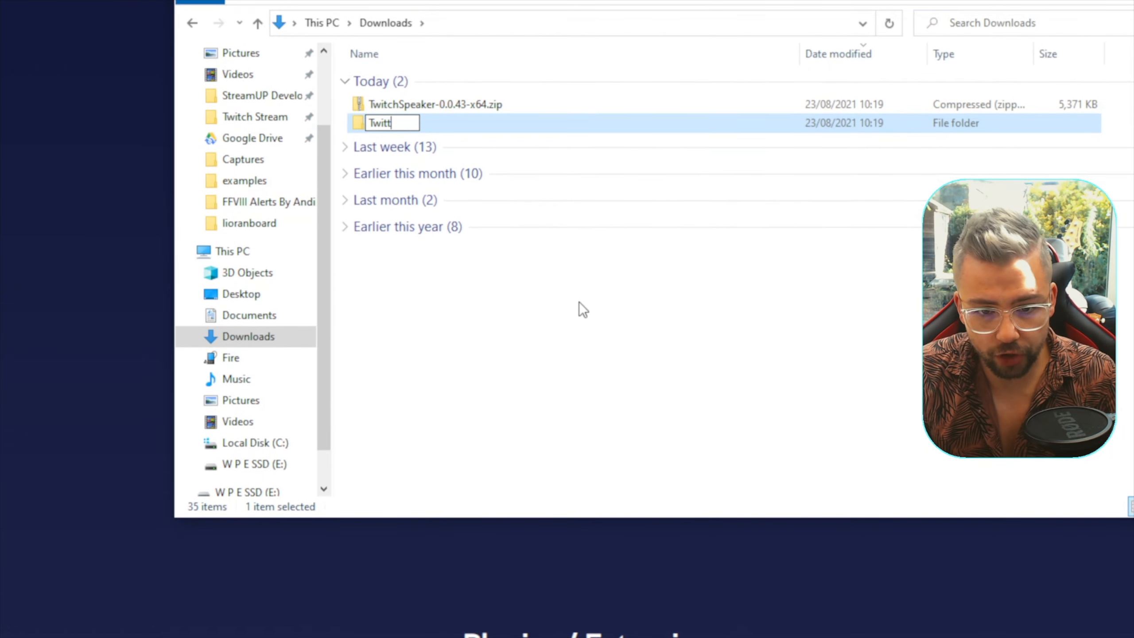
text(Speaker)
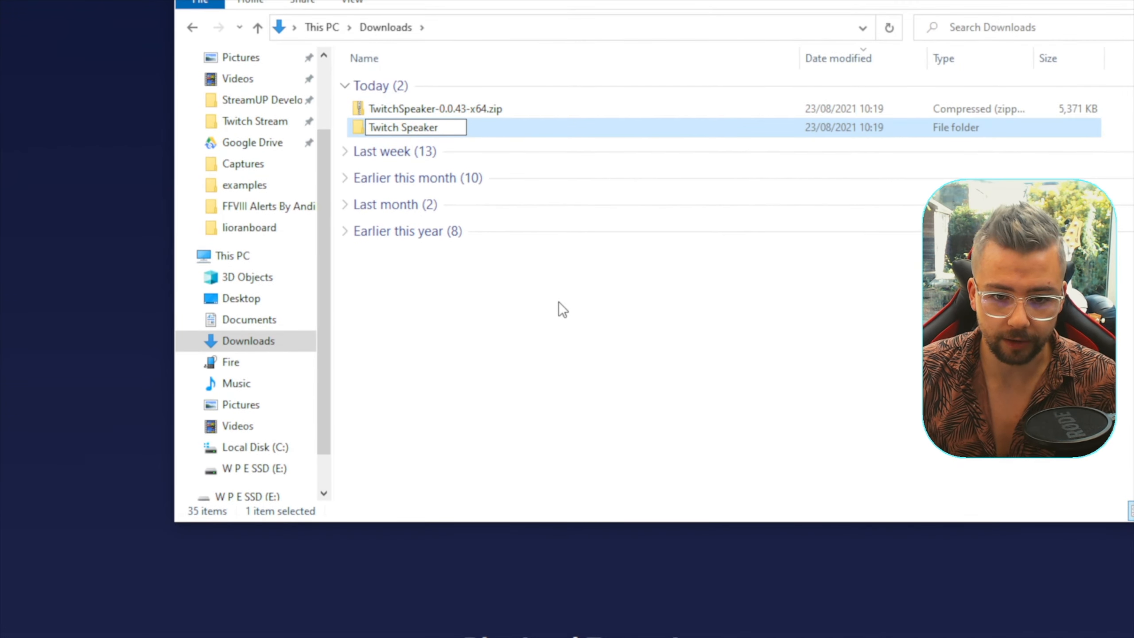
key(Return)
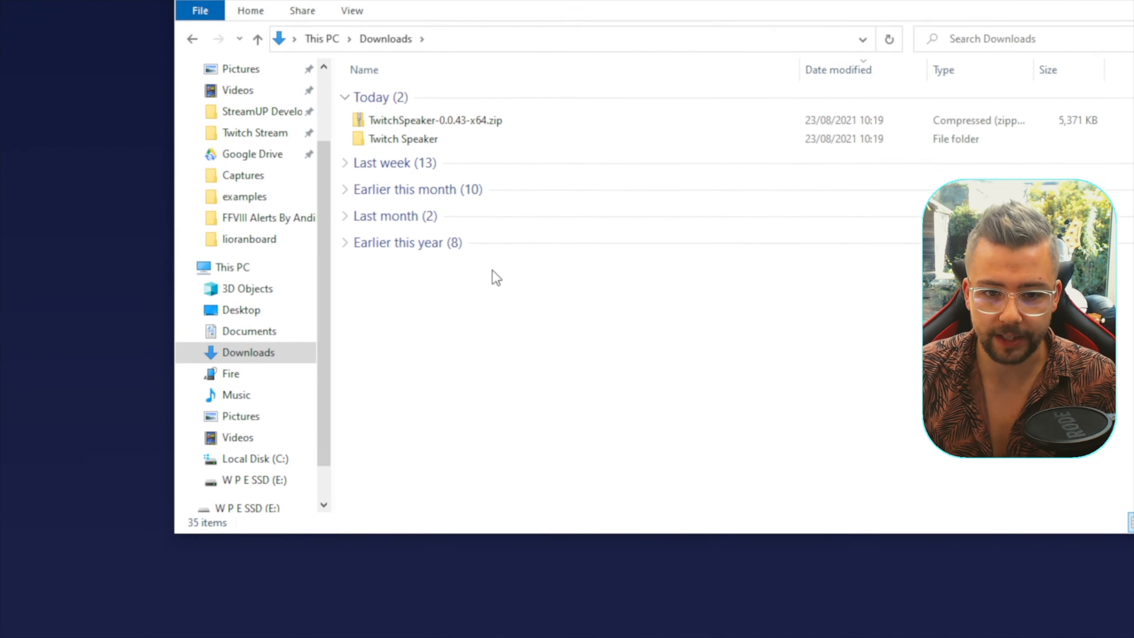
double_click(392, 129)
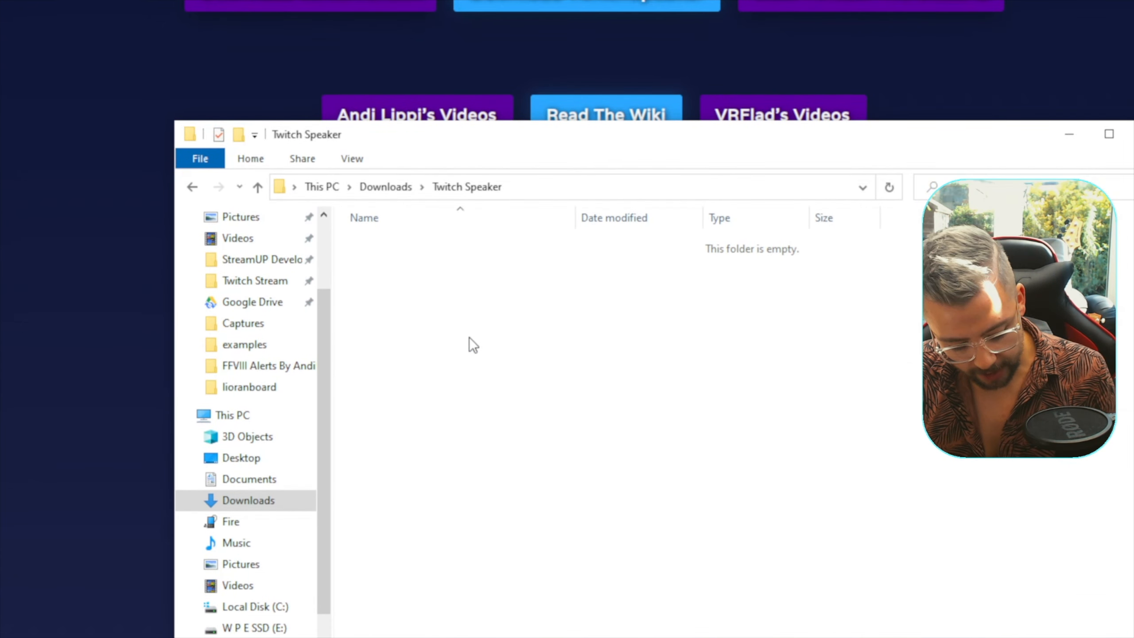
key(ctrl+v)
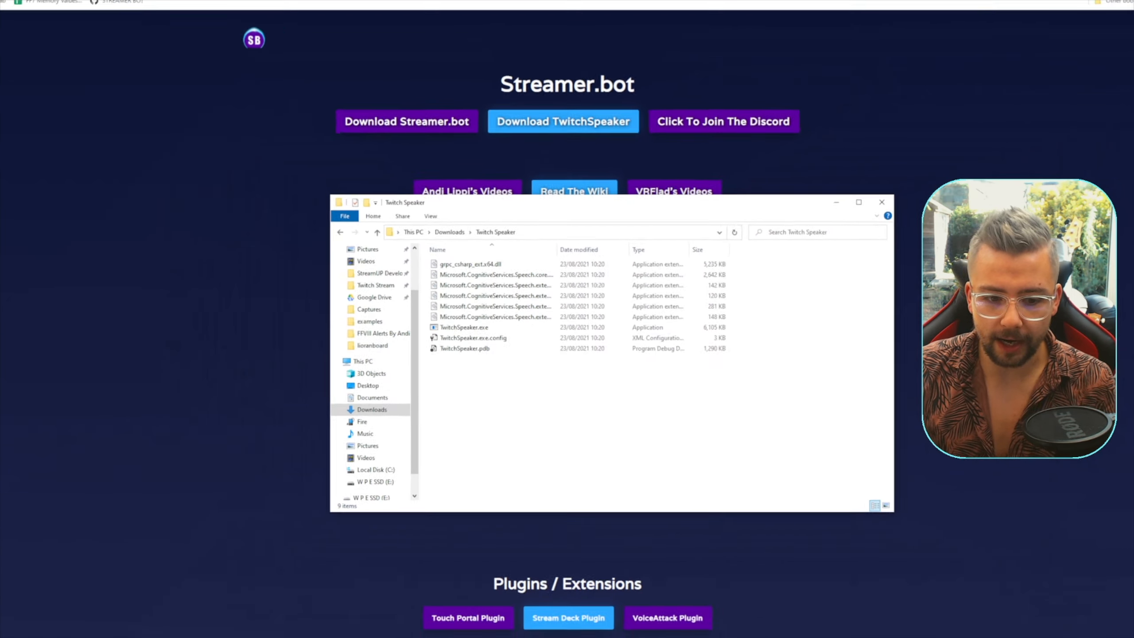
Switch to Streamer.bot to view its Viewers list, and minimize it to return to the Twitch Speaker folder
key(alt+Tab)
click(280, 116)
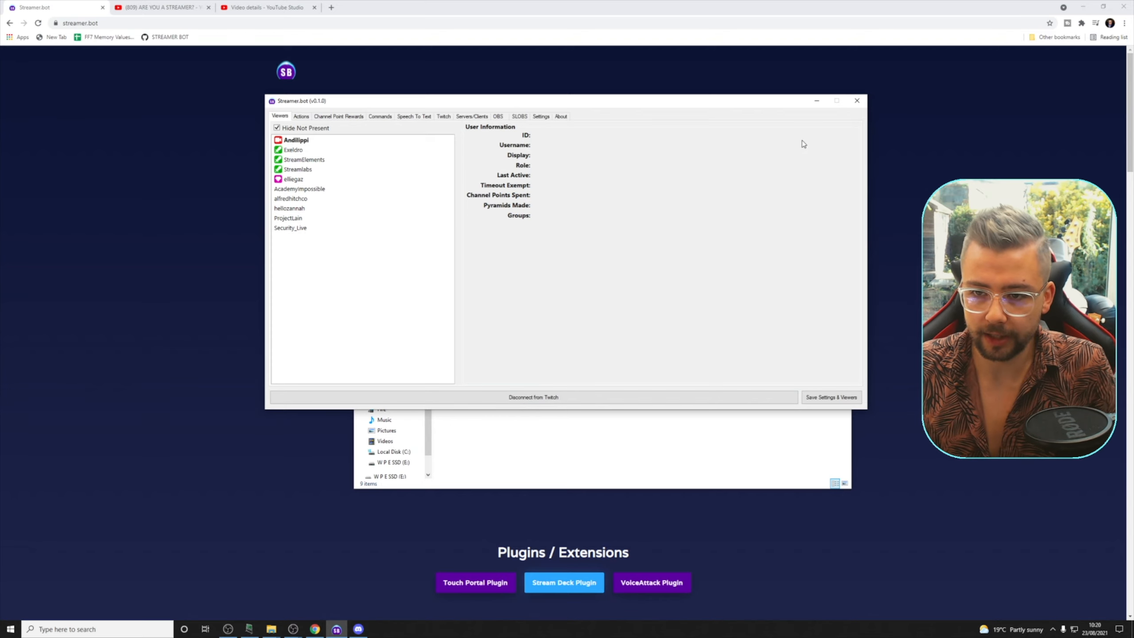
click(819, 104)
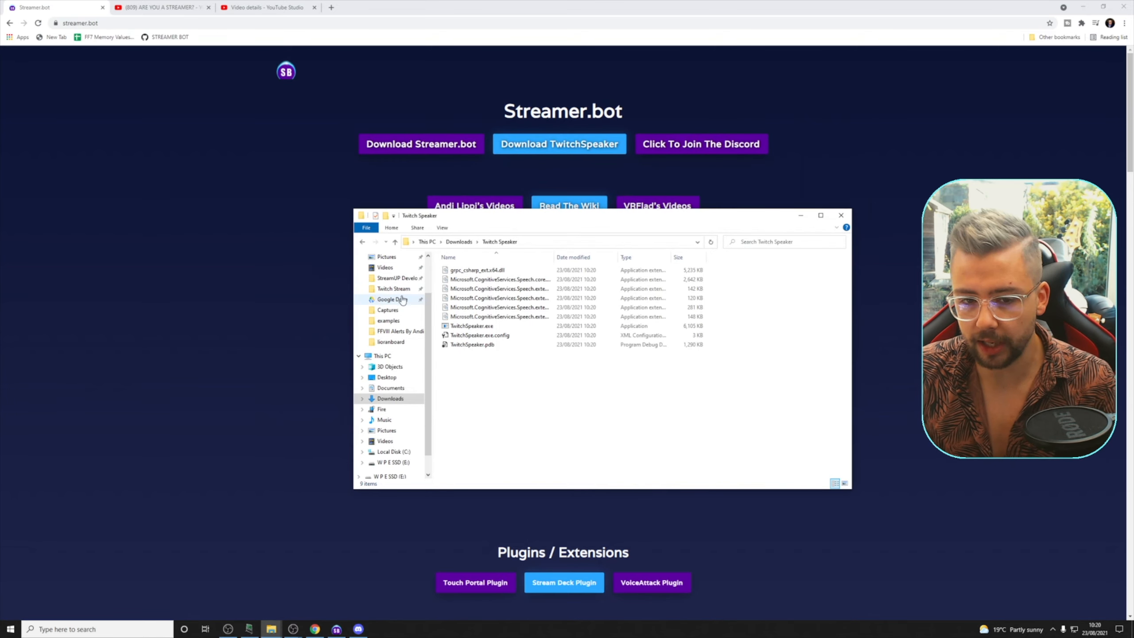
Run TwitchSpeaker.exe from the Twitch Speaker folder, allowing it past the SmartScreen warning, and reposition its window
double_click(487, 327)
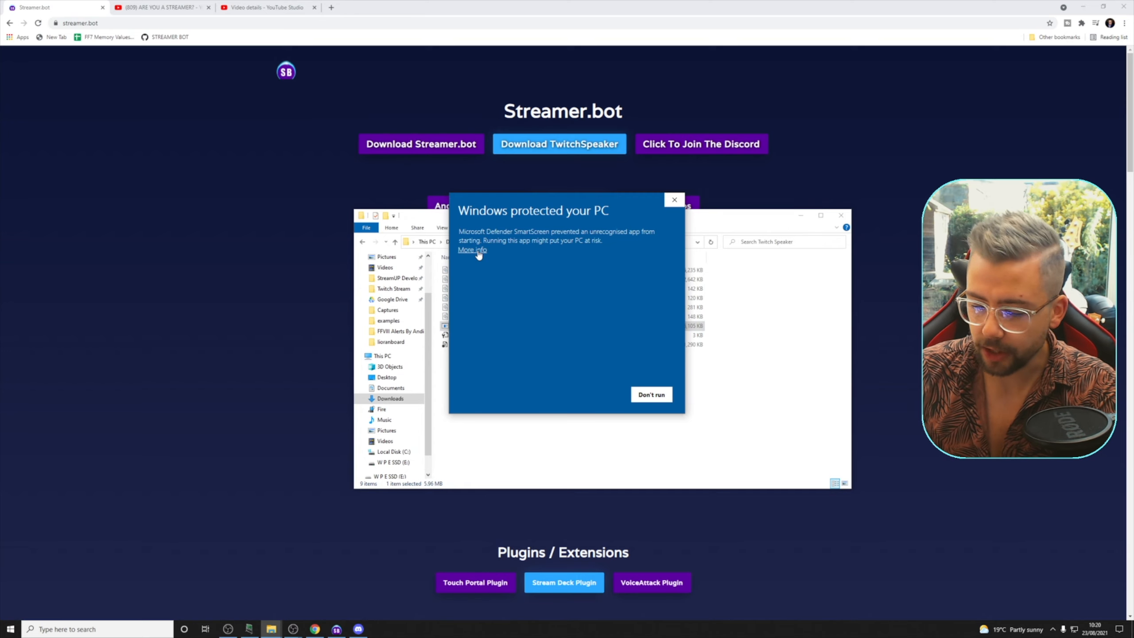
click(476, 252)
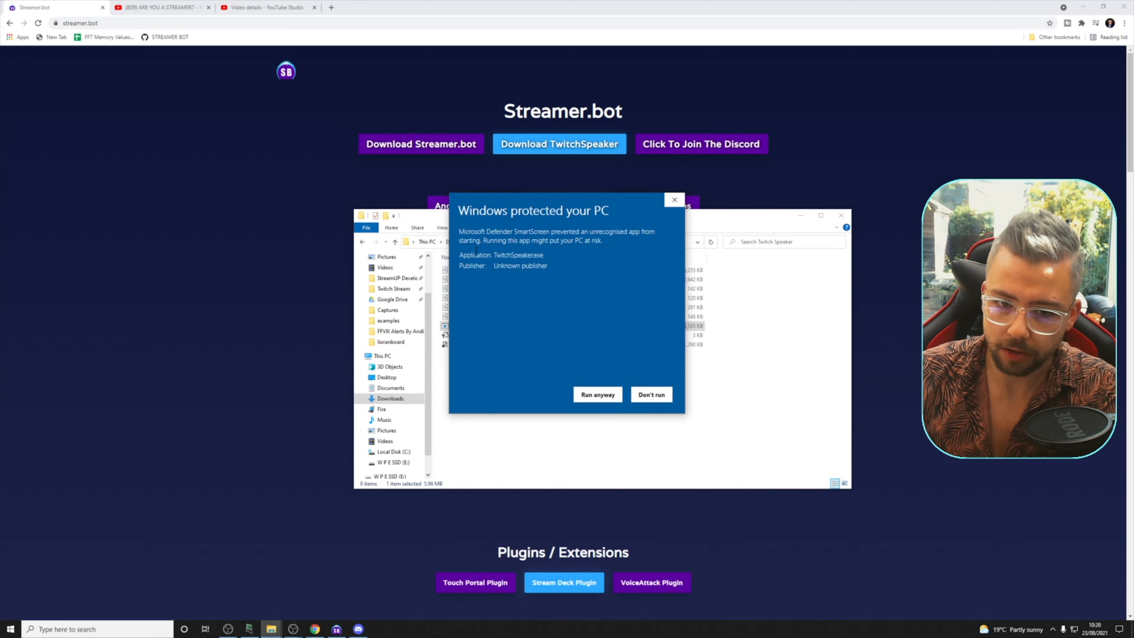
click(600, 395)
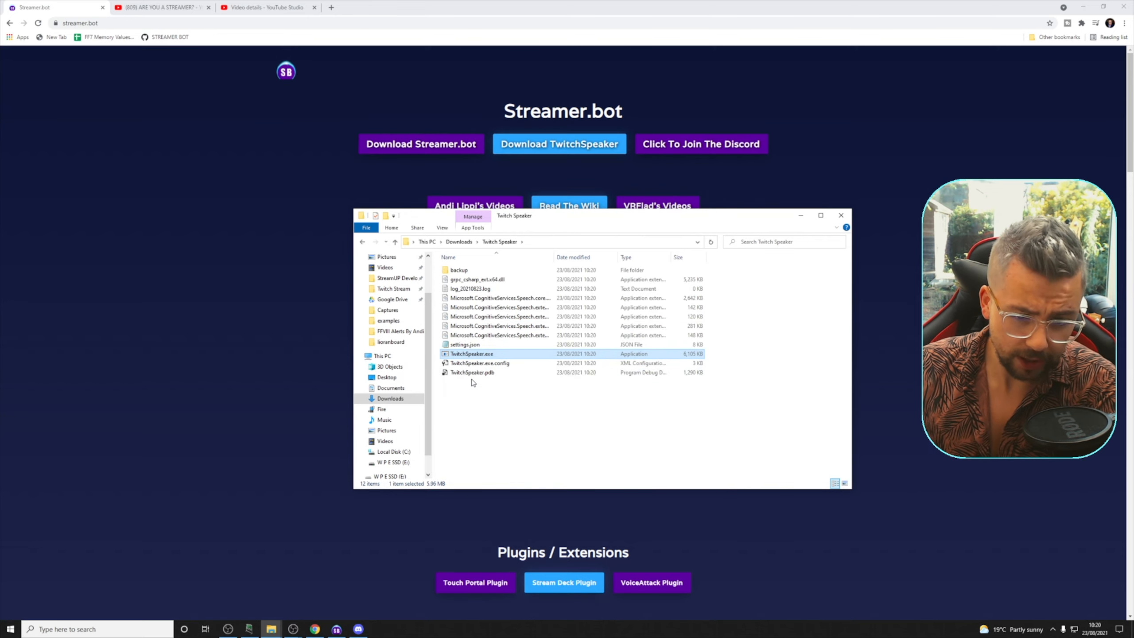
drag(239, 54, 527, 231)
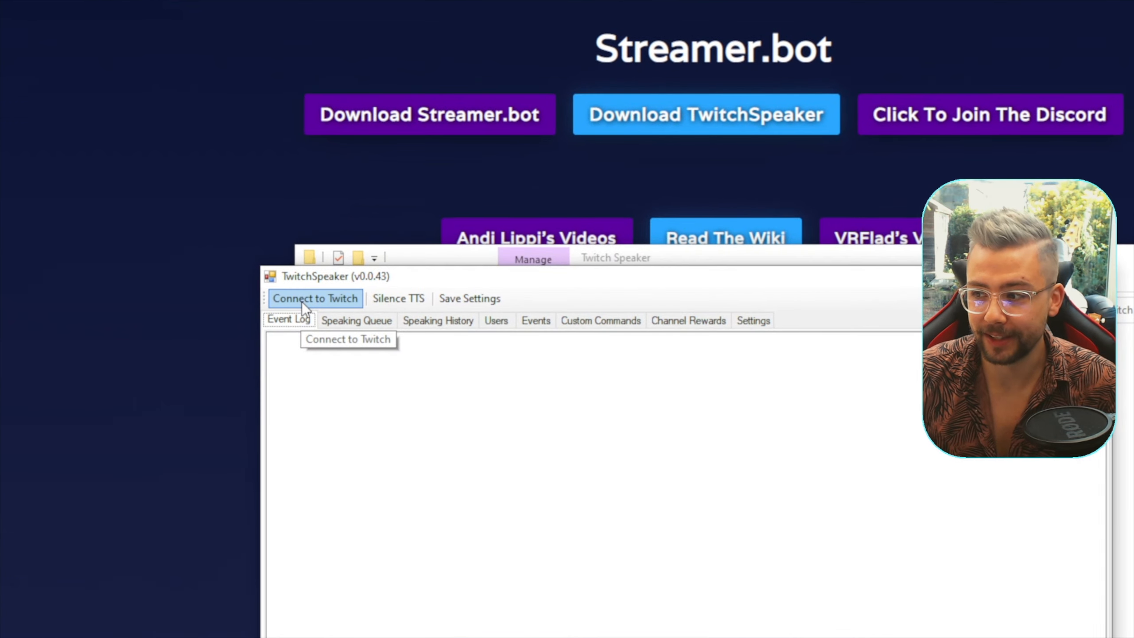
Connect TwitchSpeaker to Twitch, authorize its access to the account in the browser, and return to TwitchSpeaker
click(337, 262)
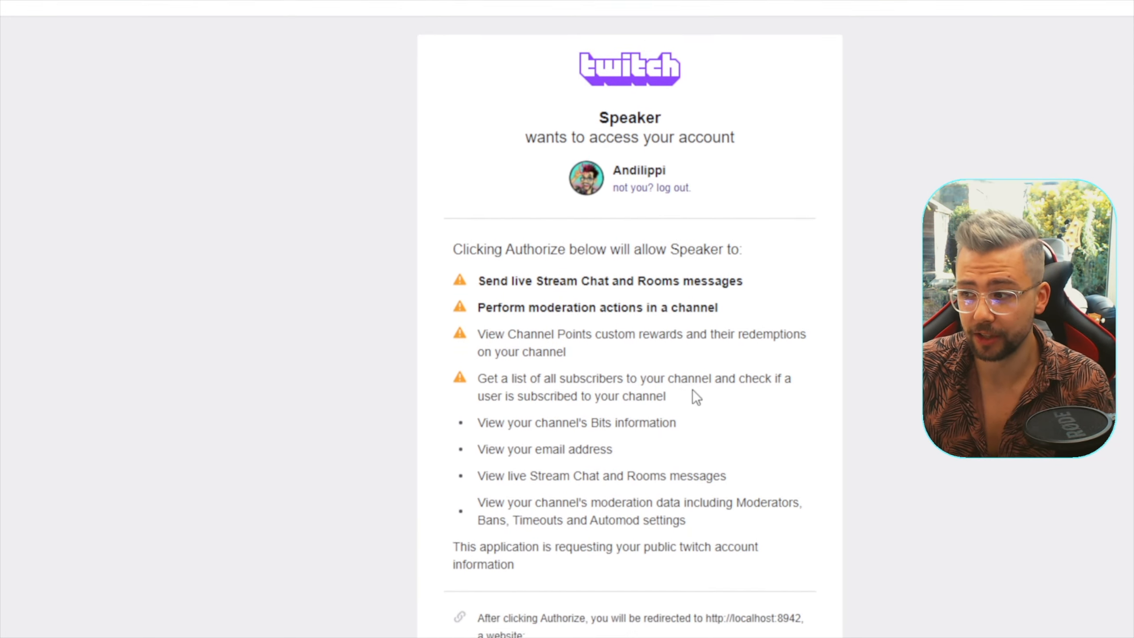
scroll(692, 393, down, 10)
click(601, 340)
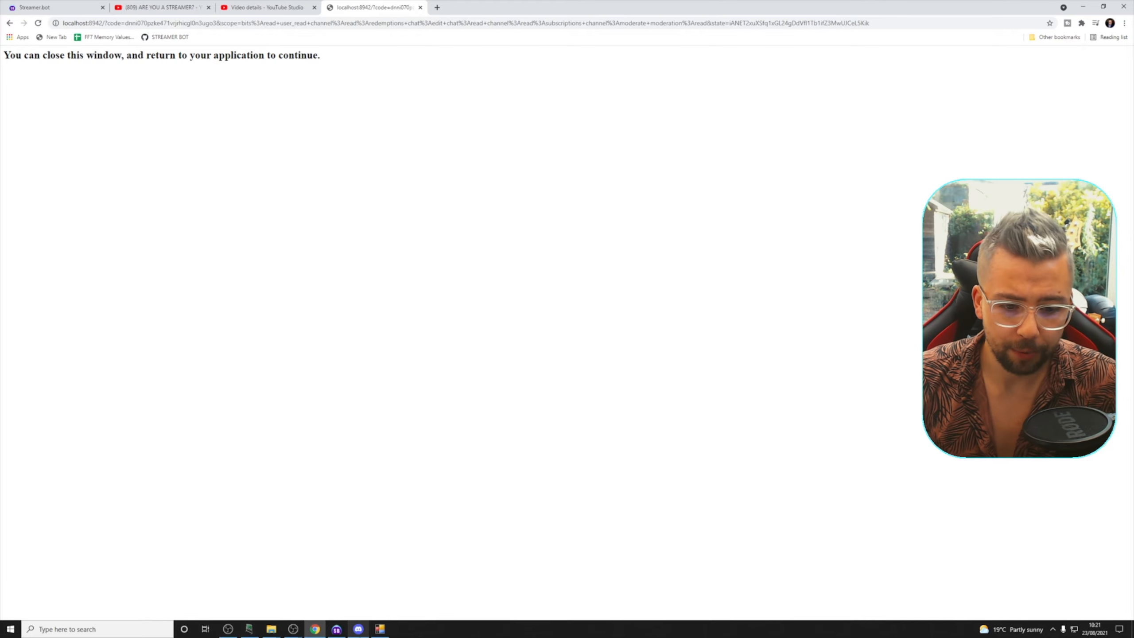
click(380, 629)
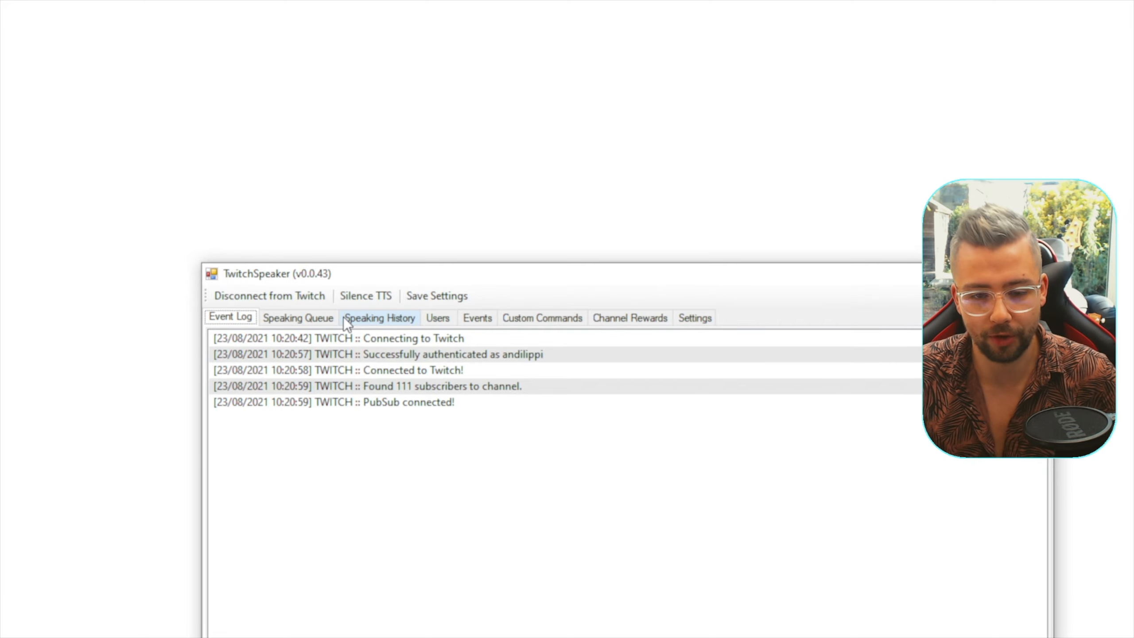
In the general settings, allow whisper !tts commands from moderators and set the audio output device to OUT01 - System Sounds (ASIOVADPRO Driver)
click(690, 317)
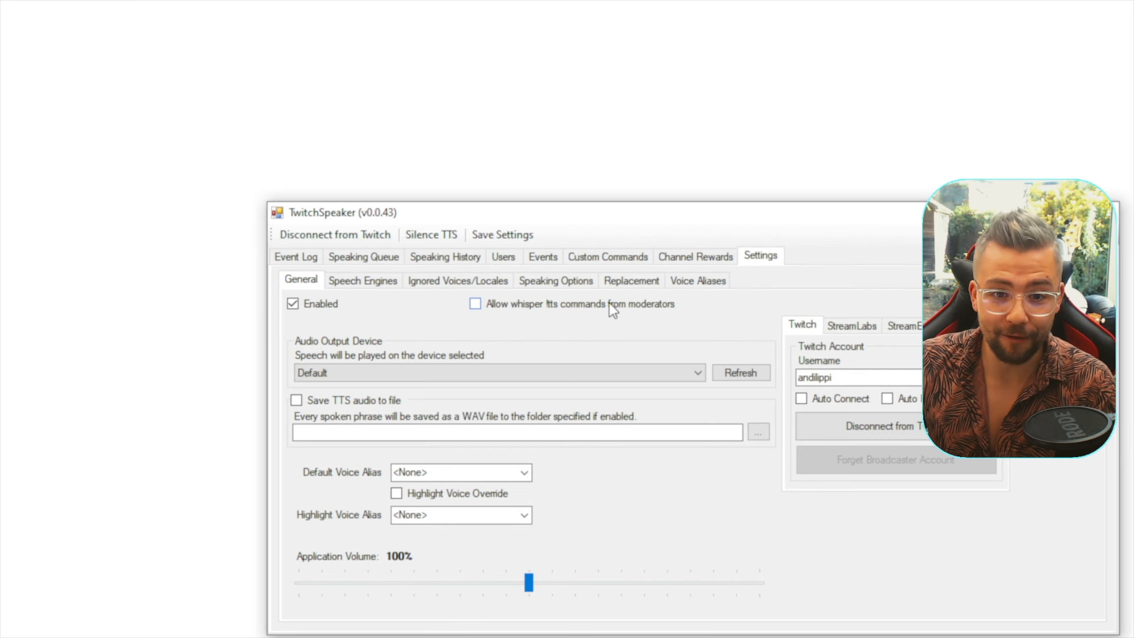
click(576, 304)
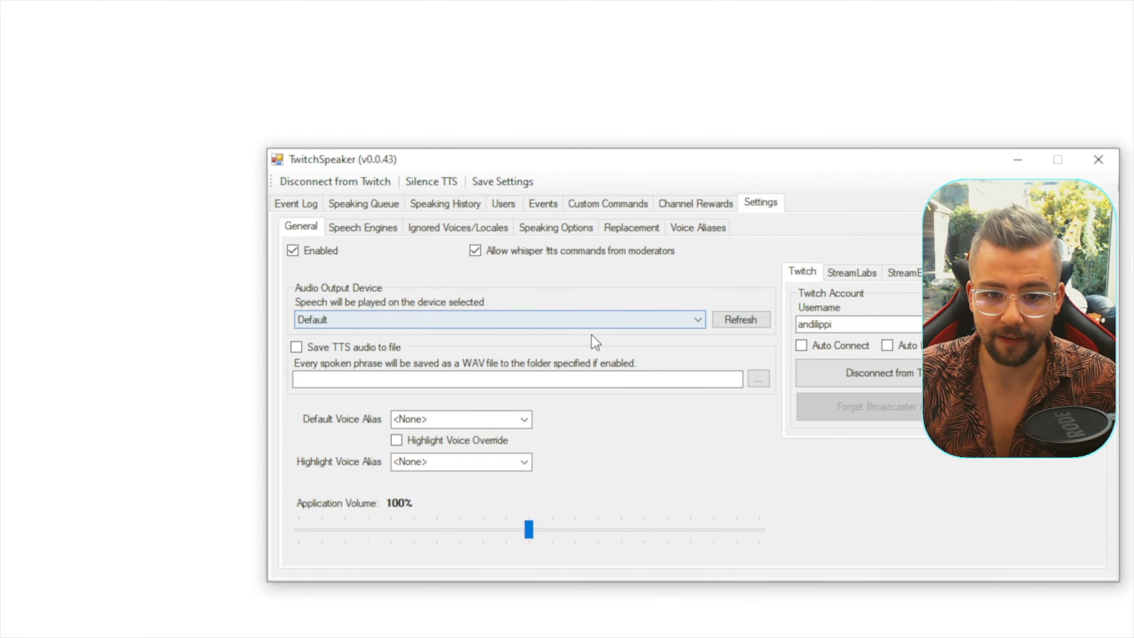
click(558, 338)
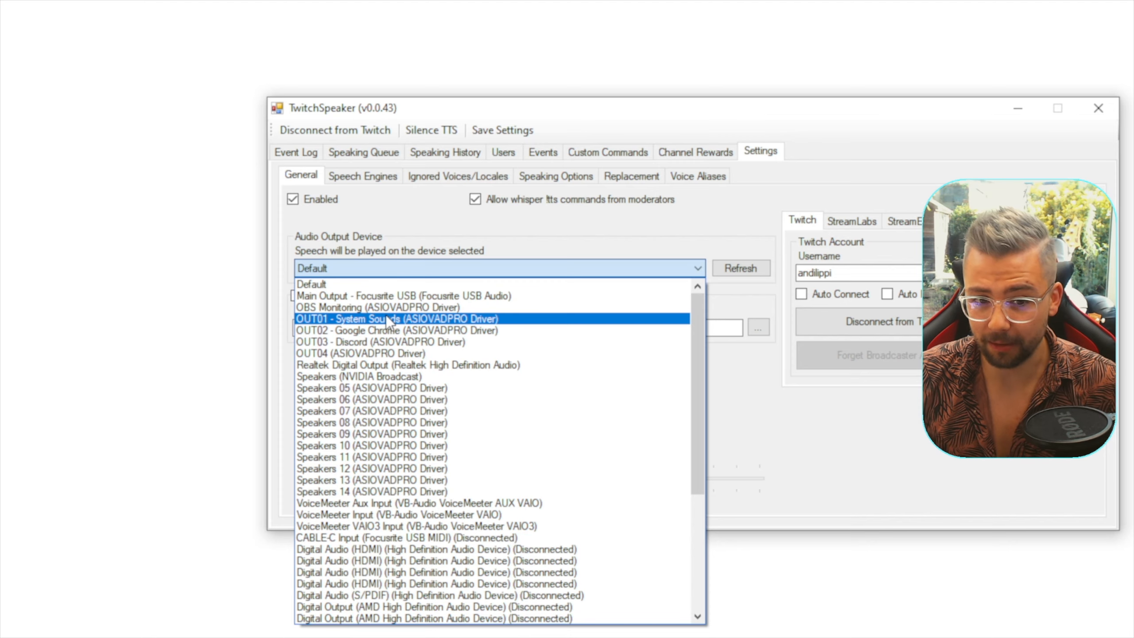
click(387, 317)
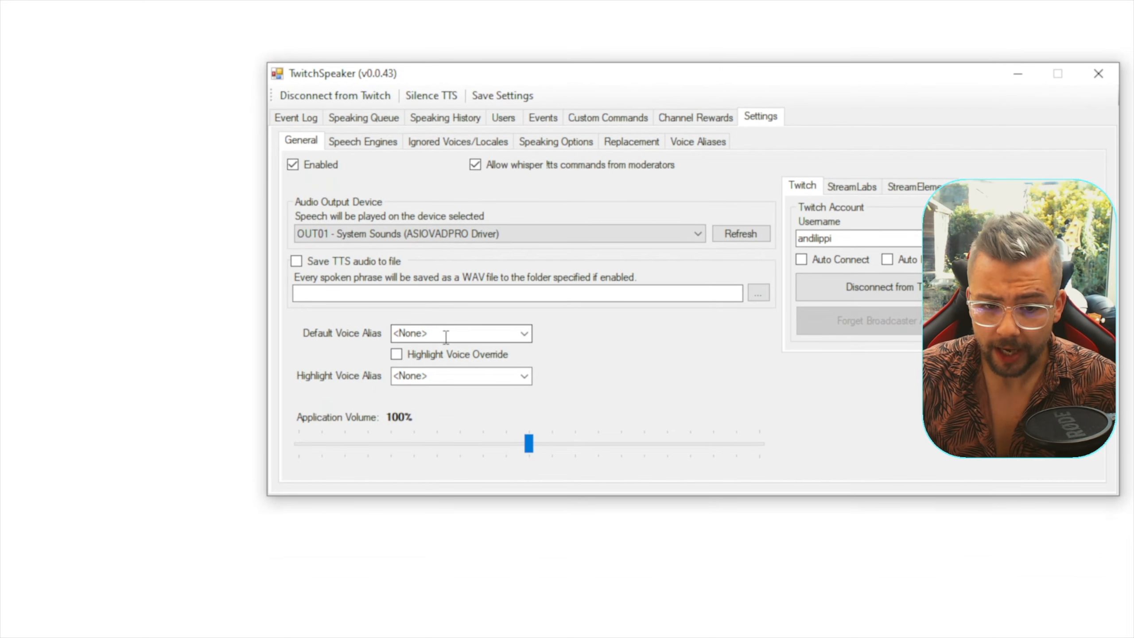
Examine the available choices for the default voice alias and the highlight voice alias
click(518, 332)
click(526, 334)
click(526, 334)
click(526, 332)
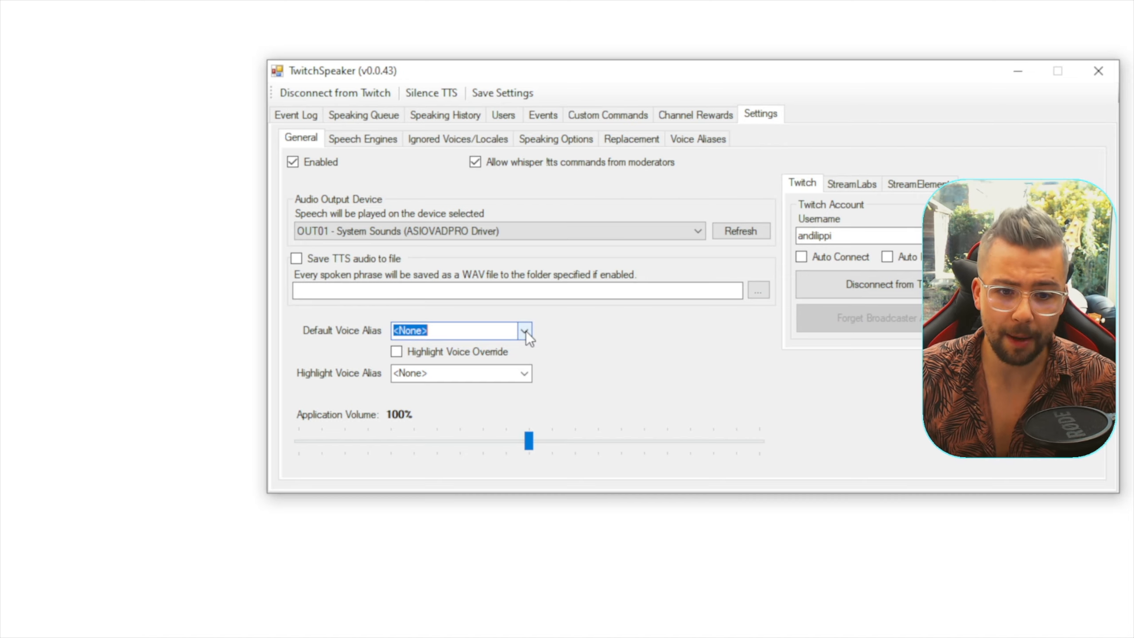
click(524, 373)
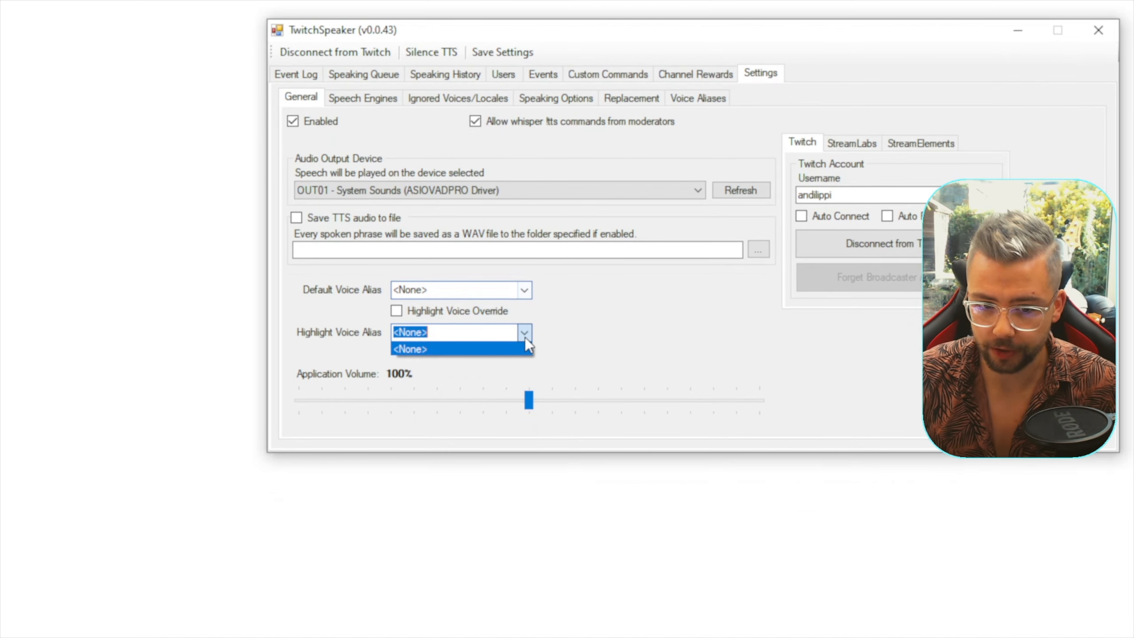
click(524, 373)
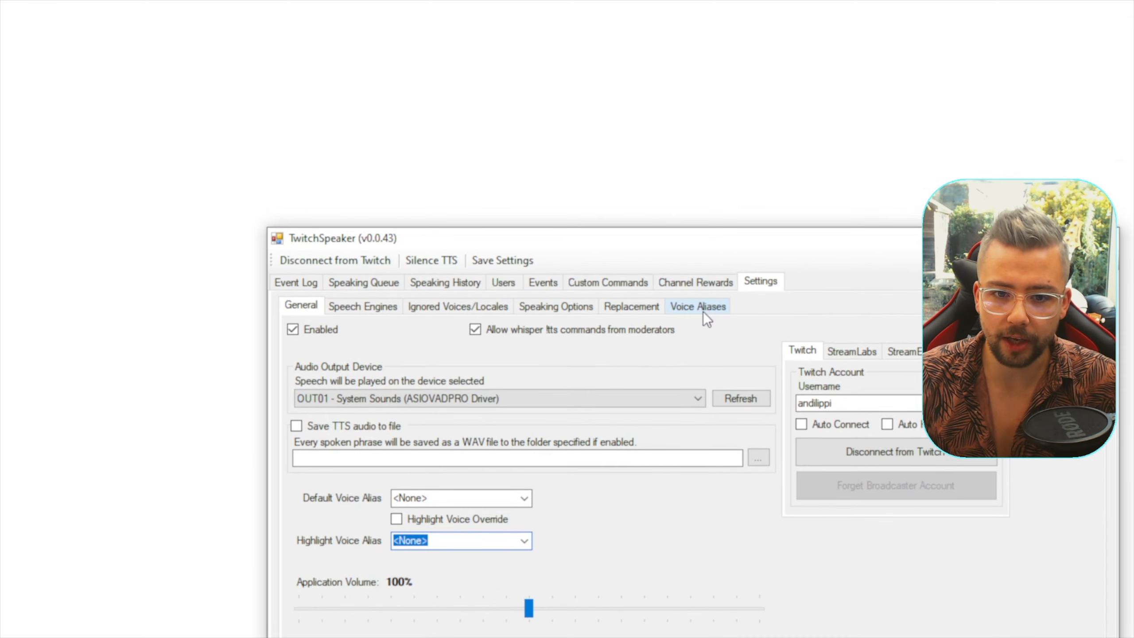
In the voice alias settings, enter Default Voice as the new alias name and keep Application Default as its output device
click(706, 309)
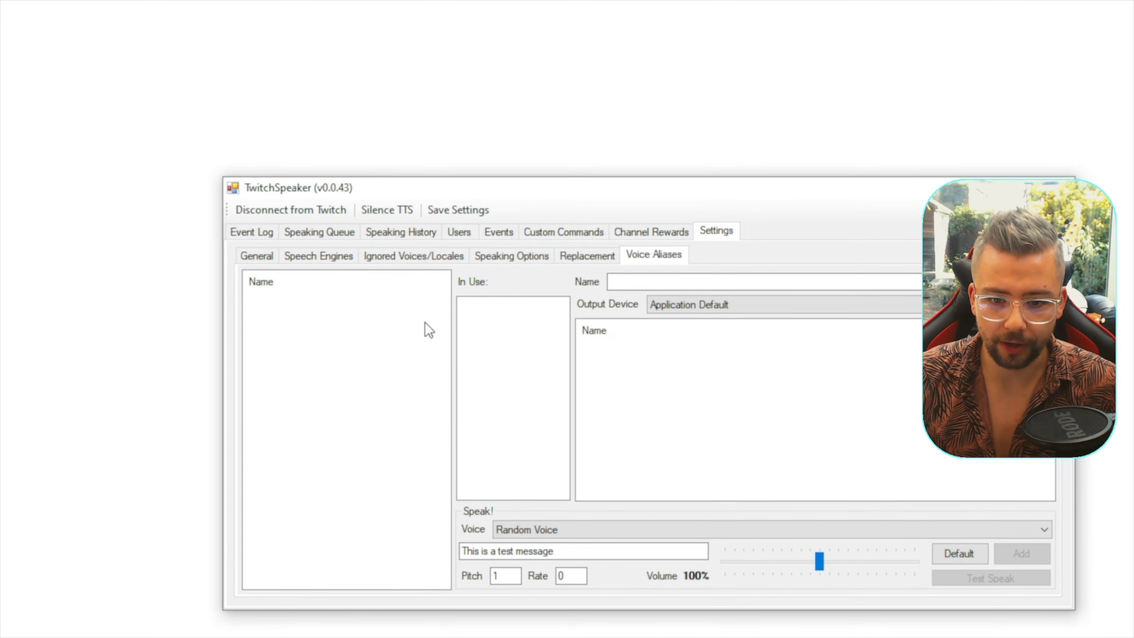
click(676, 278)
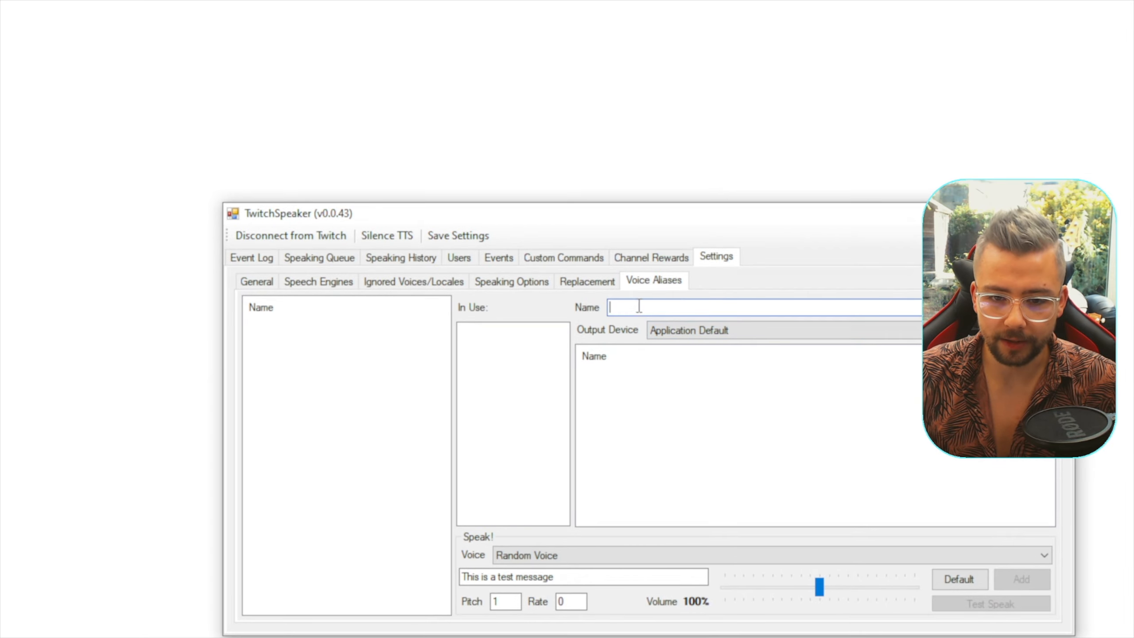
text(Defa)
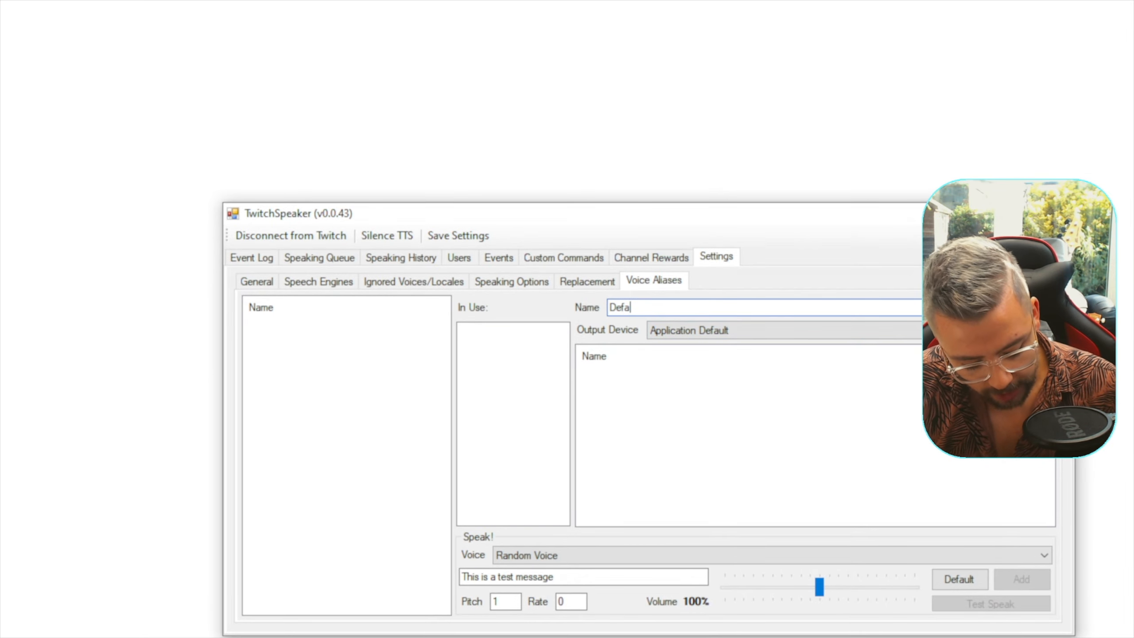
text(ult Voice)
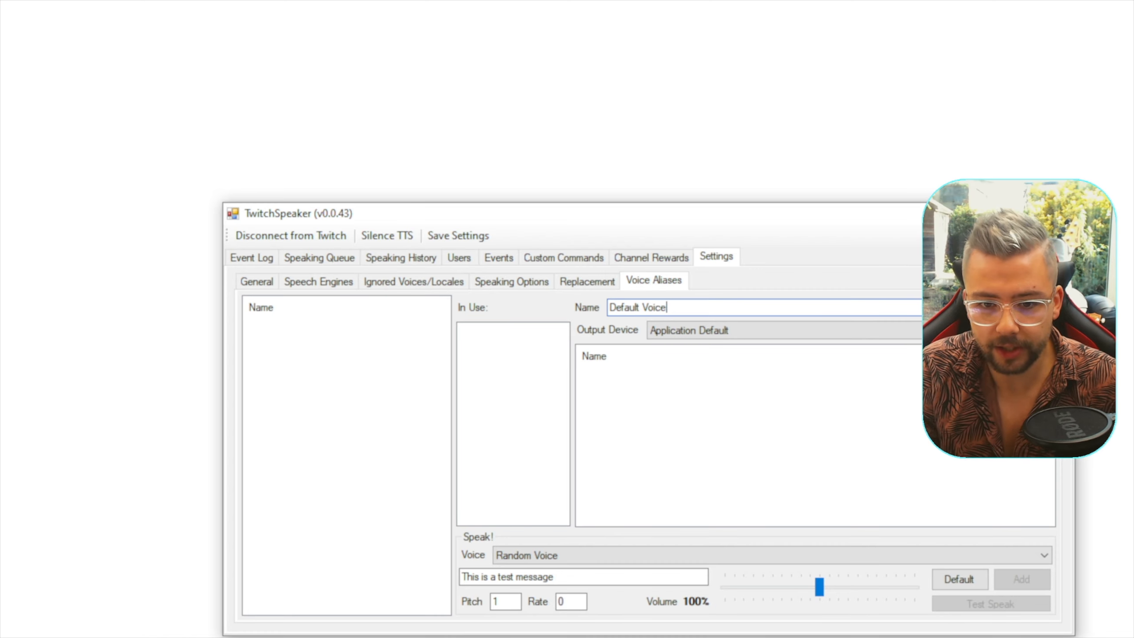
click(650, 333)
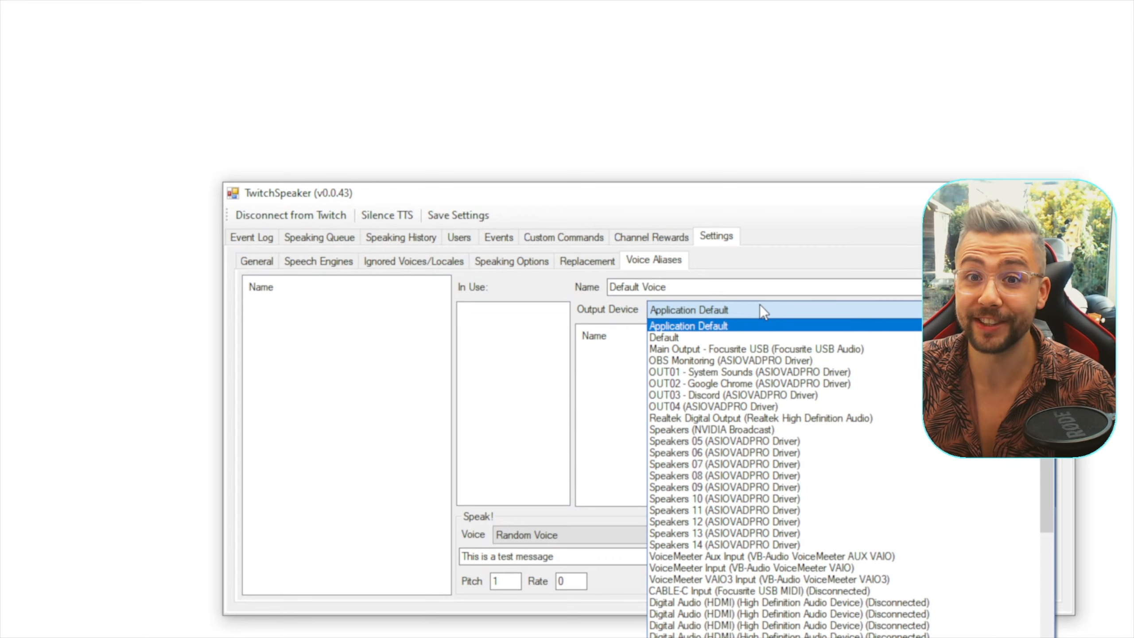
click(756, 308)
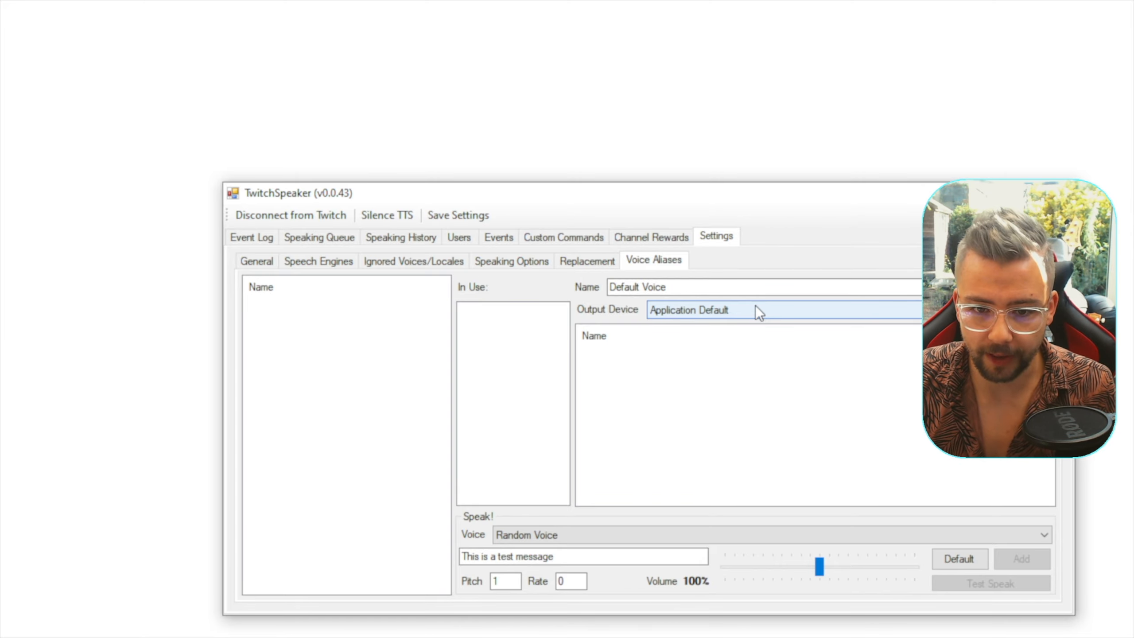
click(754, 305)
click(755, 308)
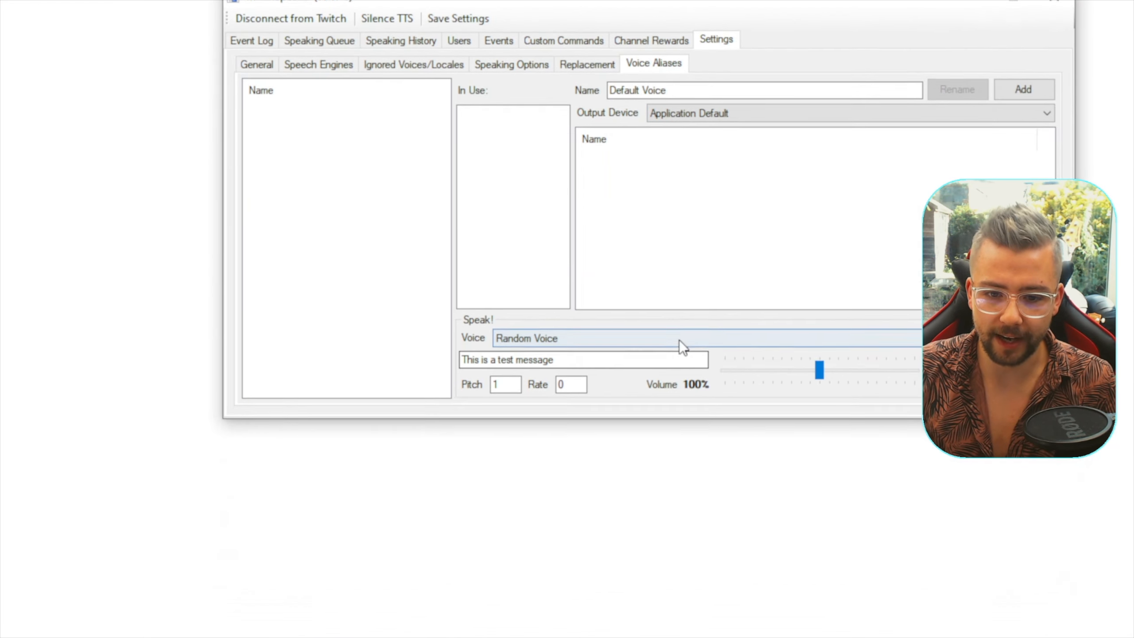
Examine which speech voices are available for the new alias
click(678, 452)
click(660, 452)
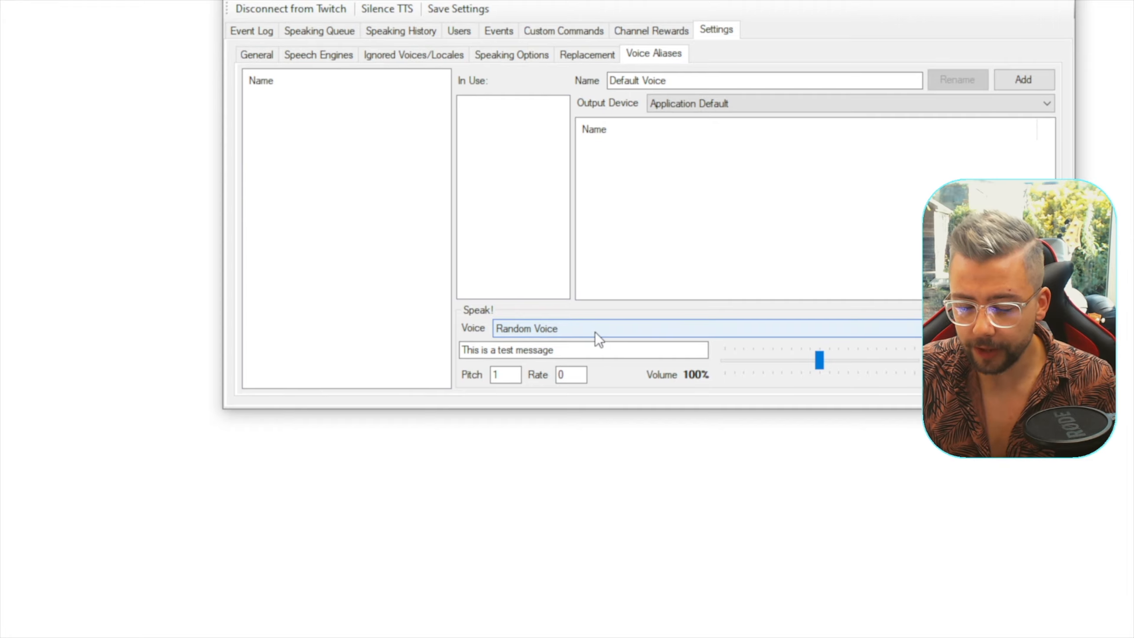
click(577, 335)
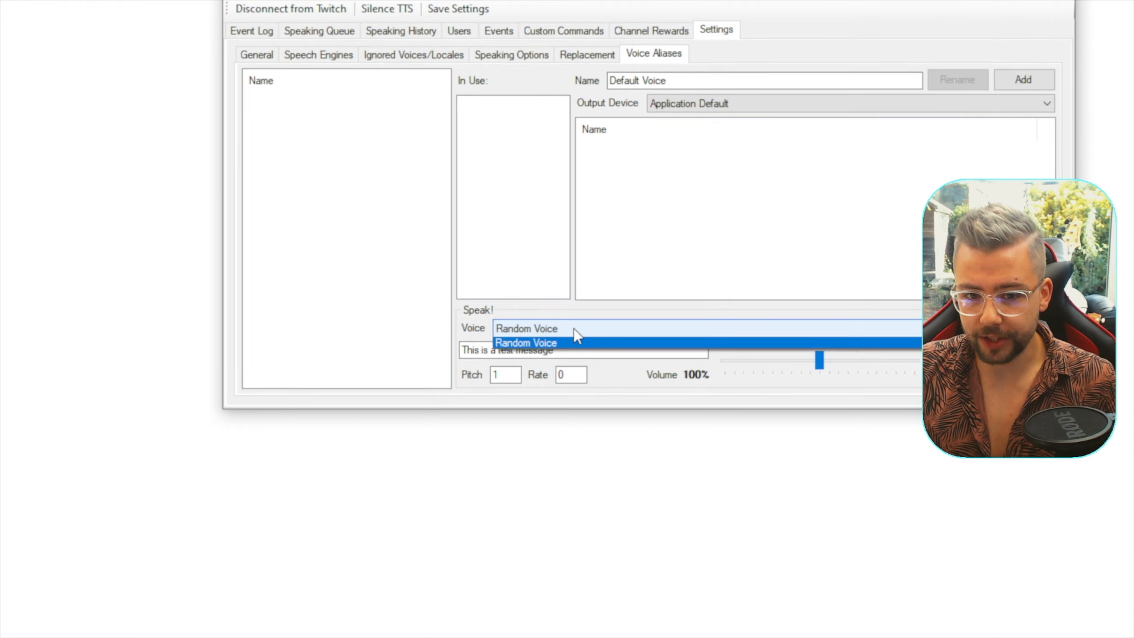
click(575, 331)
click(575, 330)
click(575, 331)
click(575, 330)
click(575, 331)
click(575, 331)
click(575, 331)
click(575, 331)
click(575, 330)
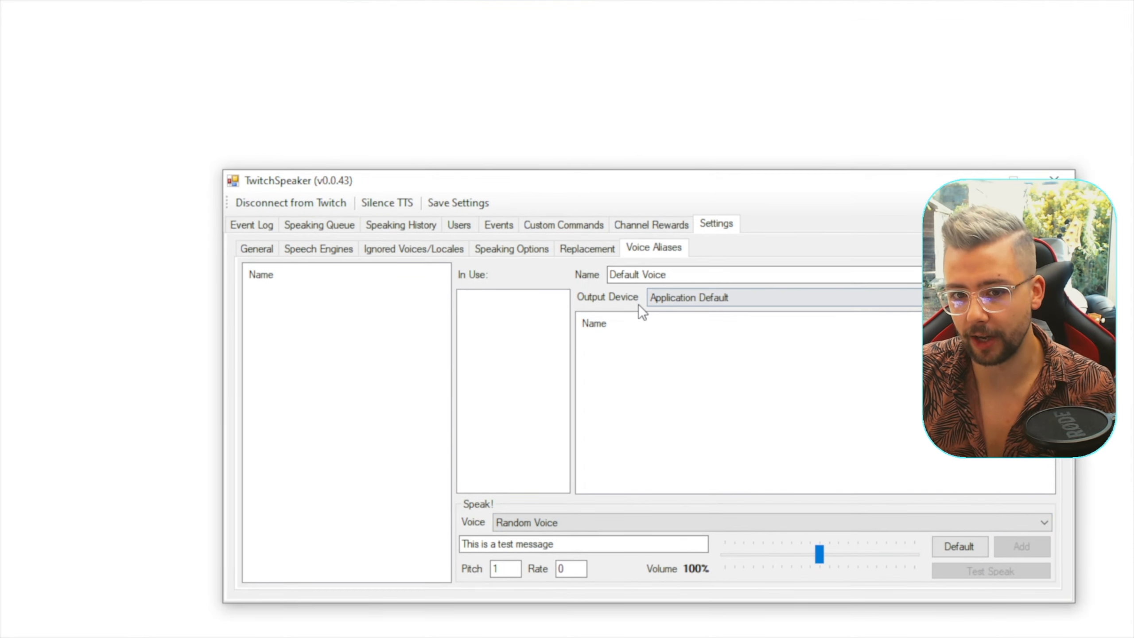
Add SAPI5 as a speech engine and return to the voice alias settings
click(322, 303)
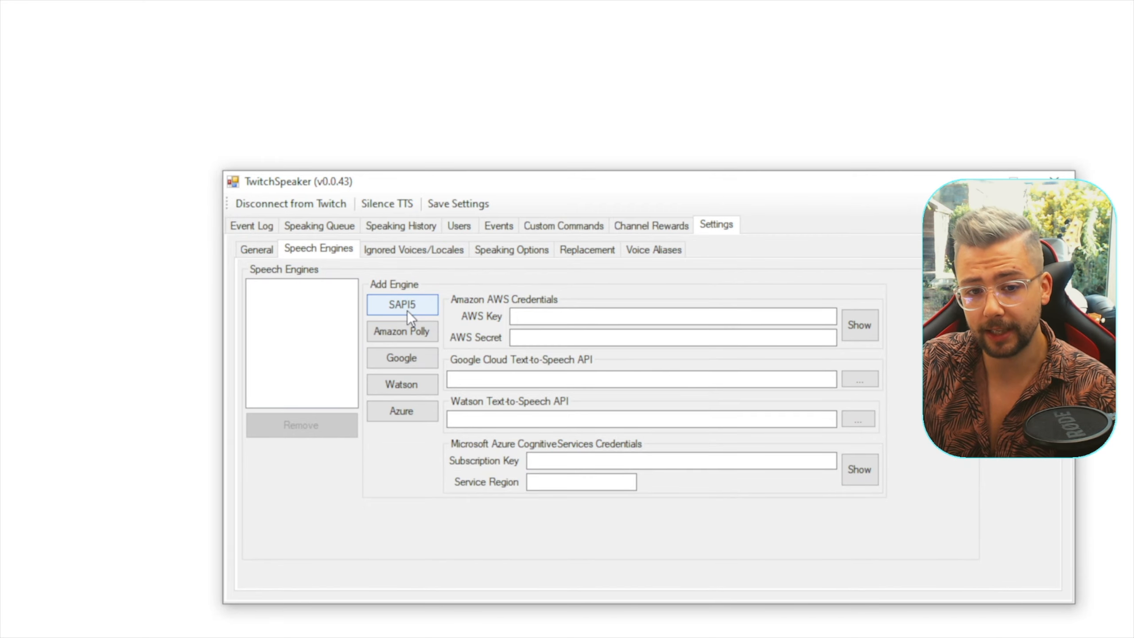
click(401, 304)
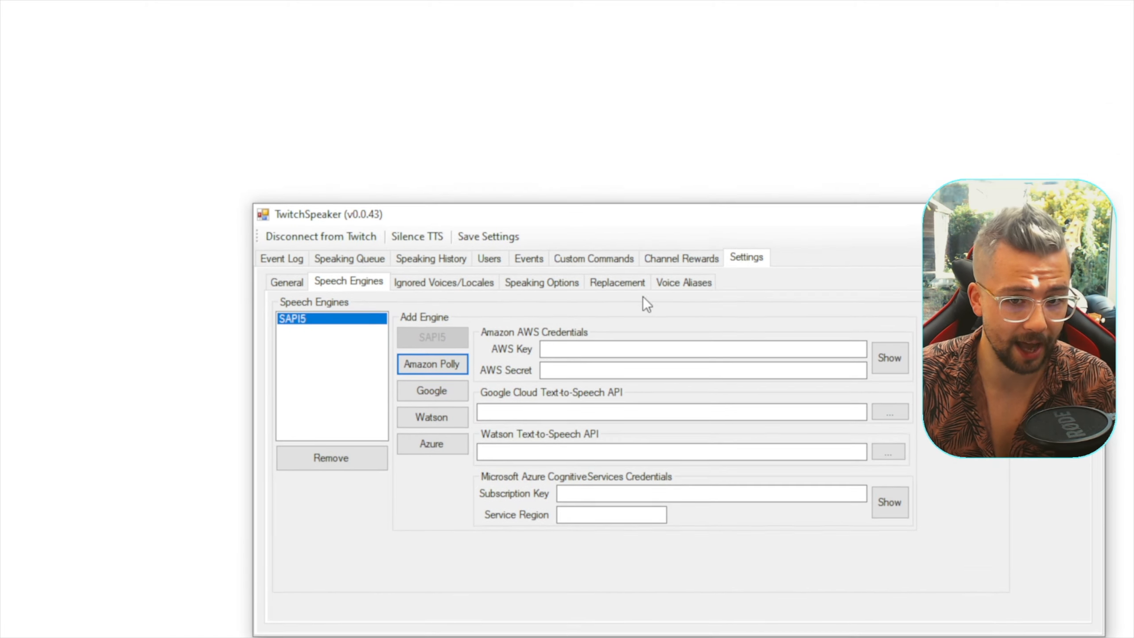
click(683, 274)
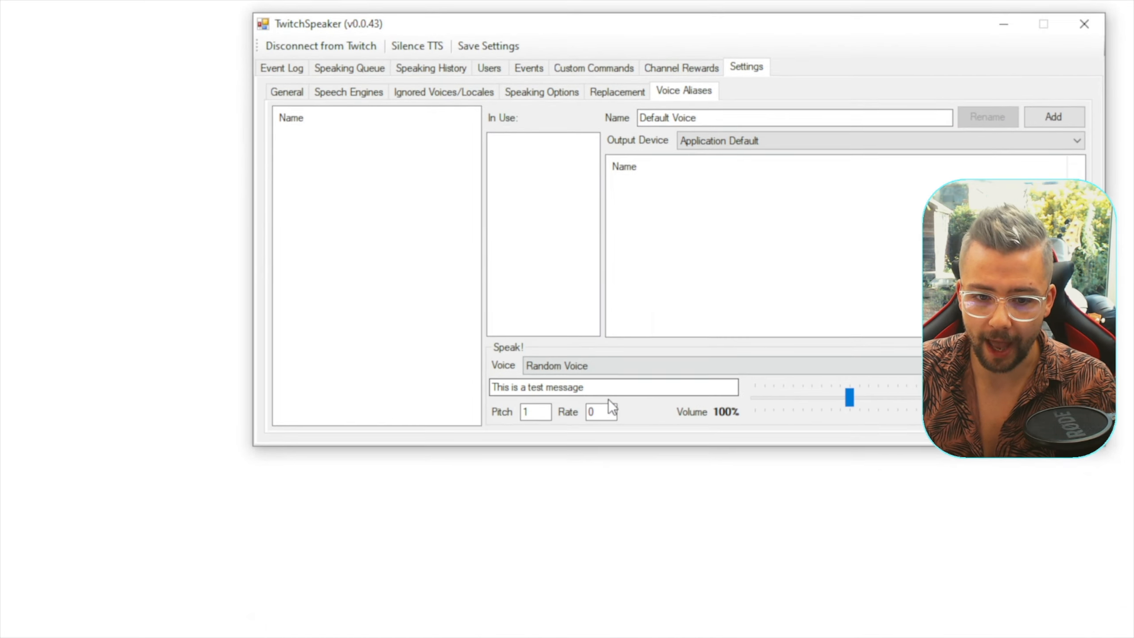
Choose Microsoft Hazel Desktop (SAPI5) as the voice and test it with the sample message
click(597, 551)
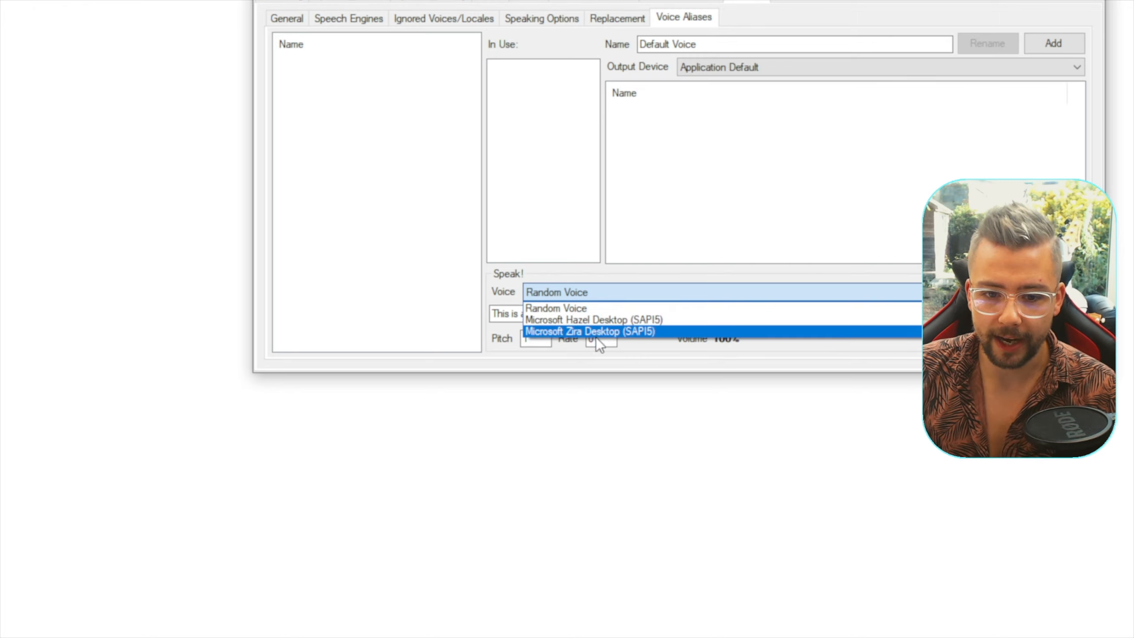
click(616, 319)
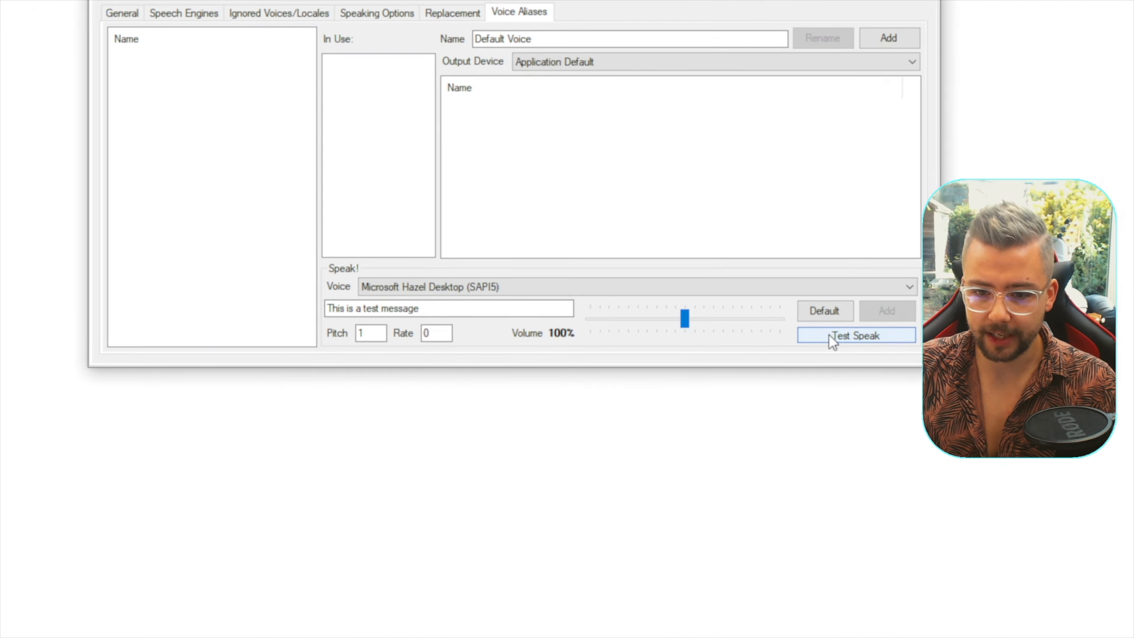
click(976, 341)
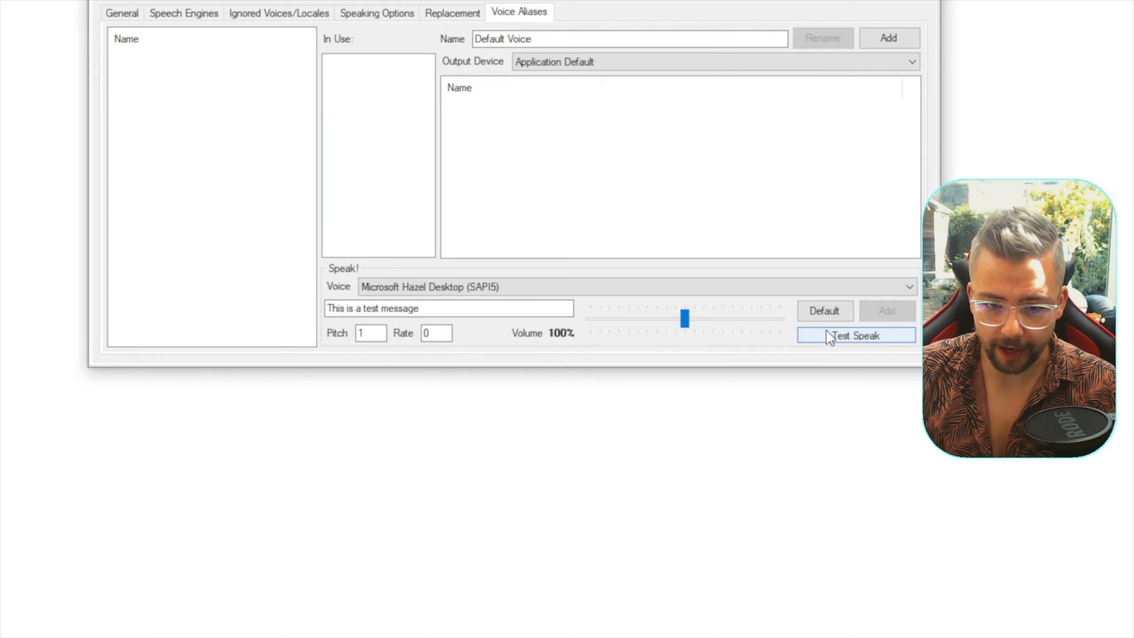
click(494, 309)
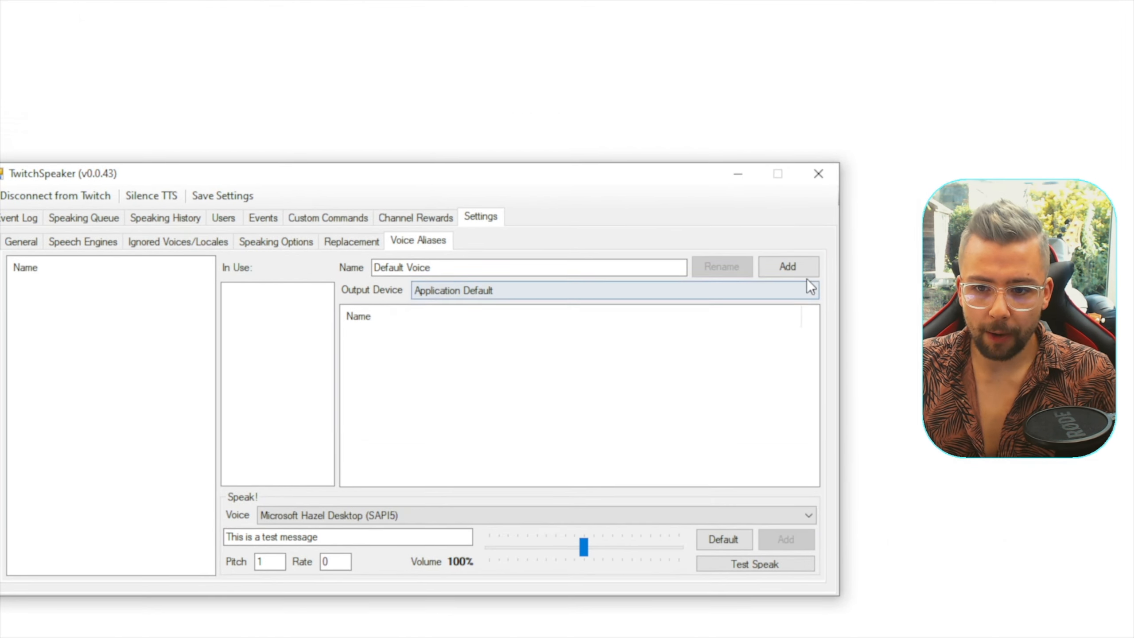
Create the Default Voice alias and assign the Microsoft Hazel Desktop voice to it
click(958, 204)
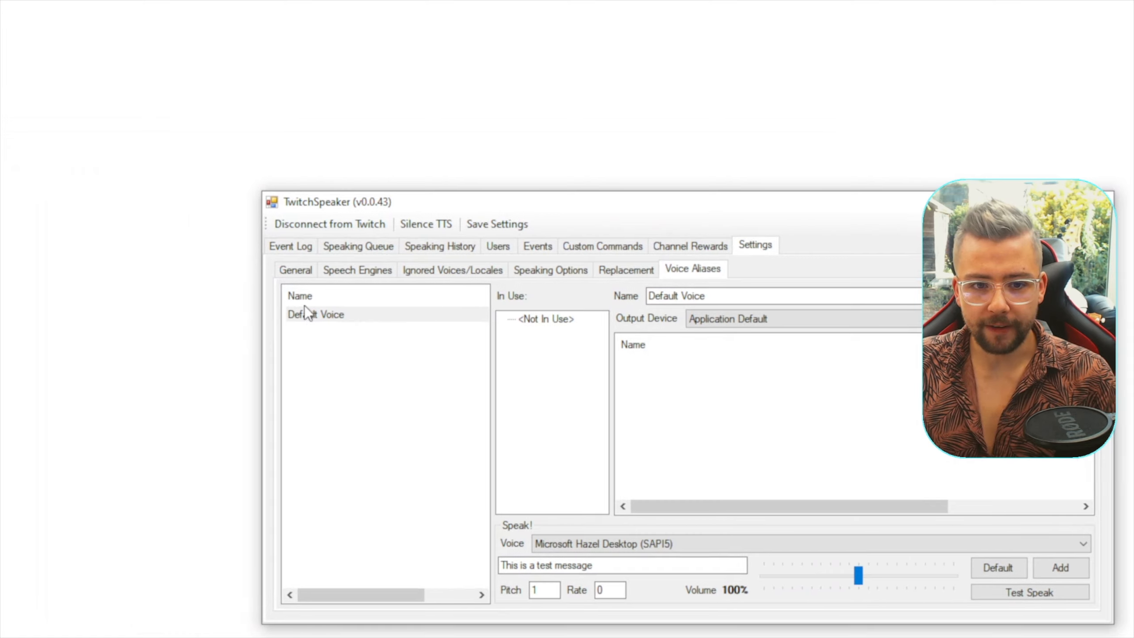
click(48, 317)
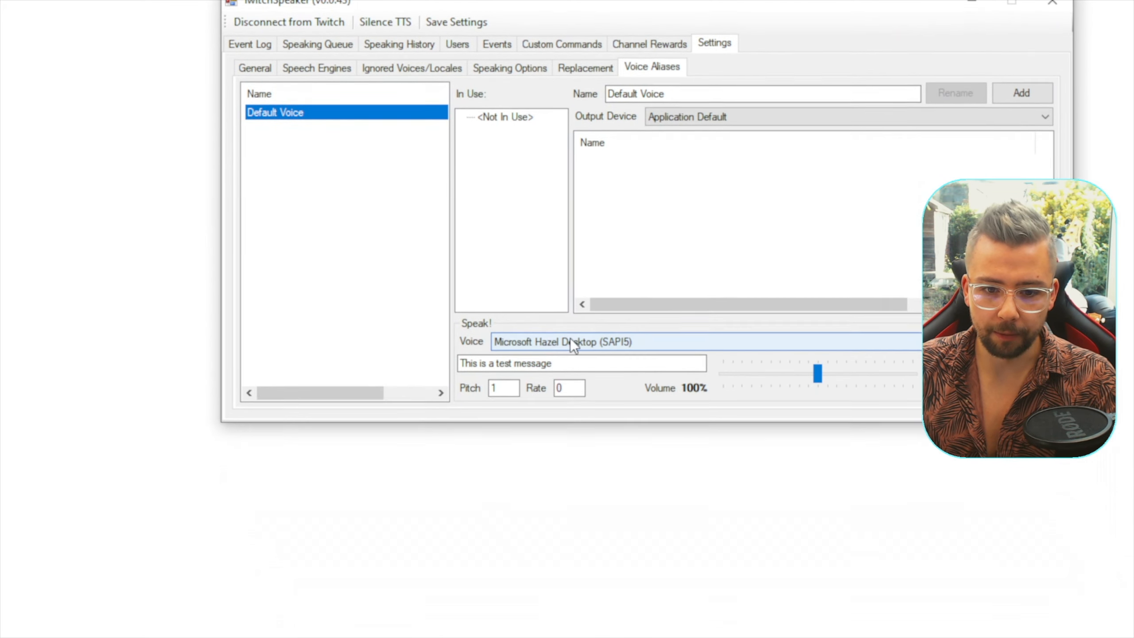
click(1018, 366)
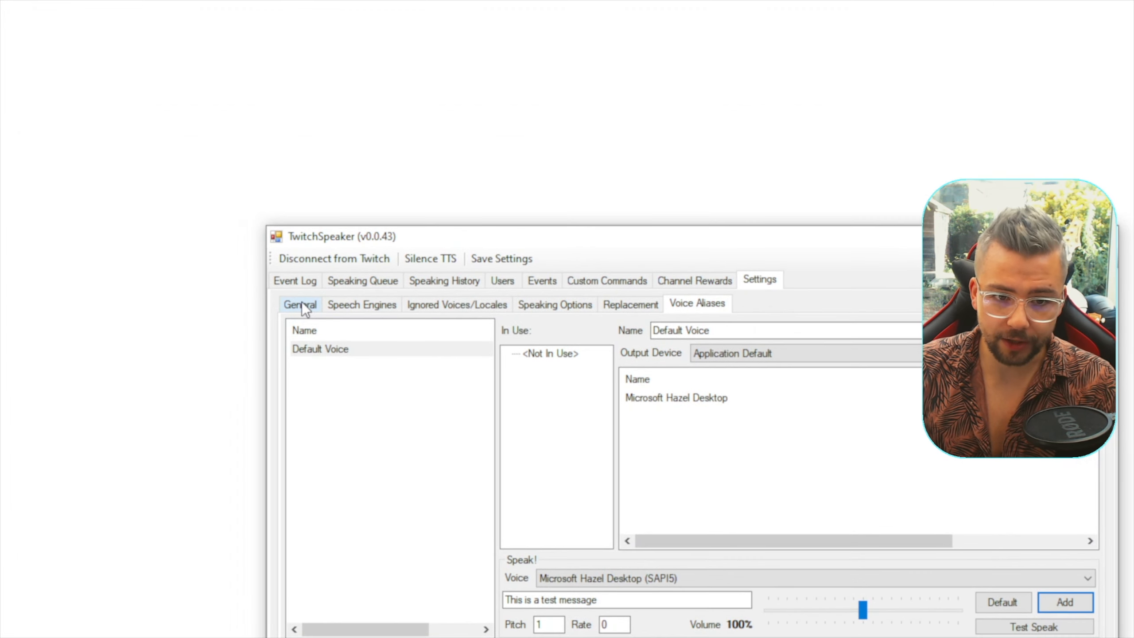
In the general settings, set the default voice alias to Default Voice
click(295, 302)
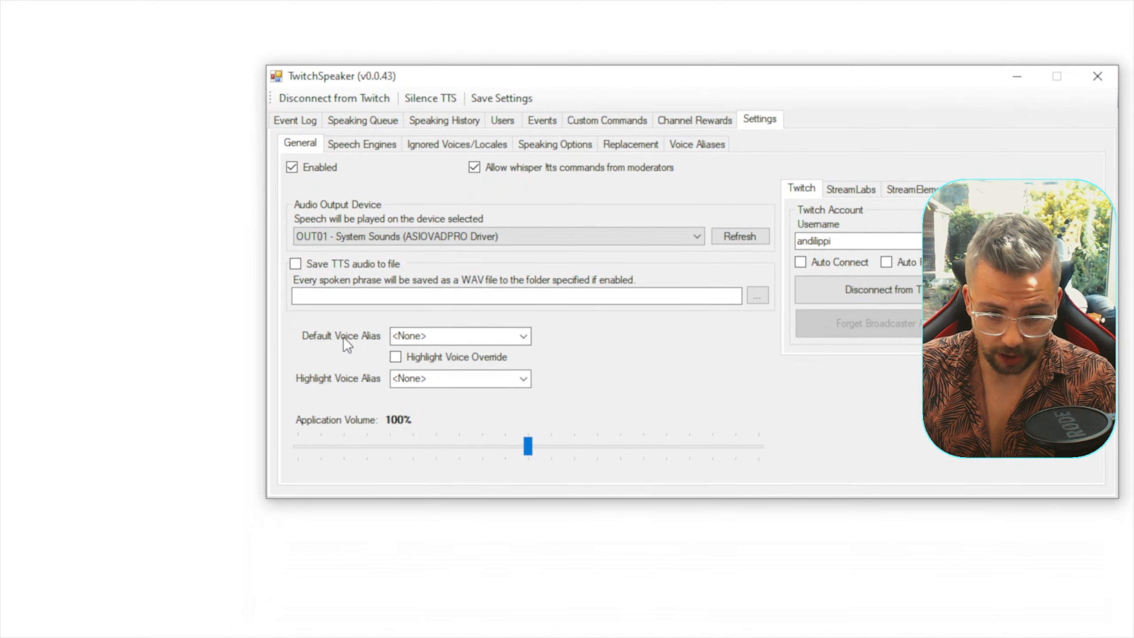
click(522, 337)
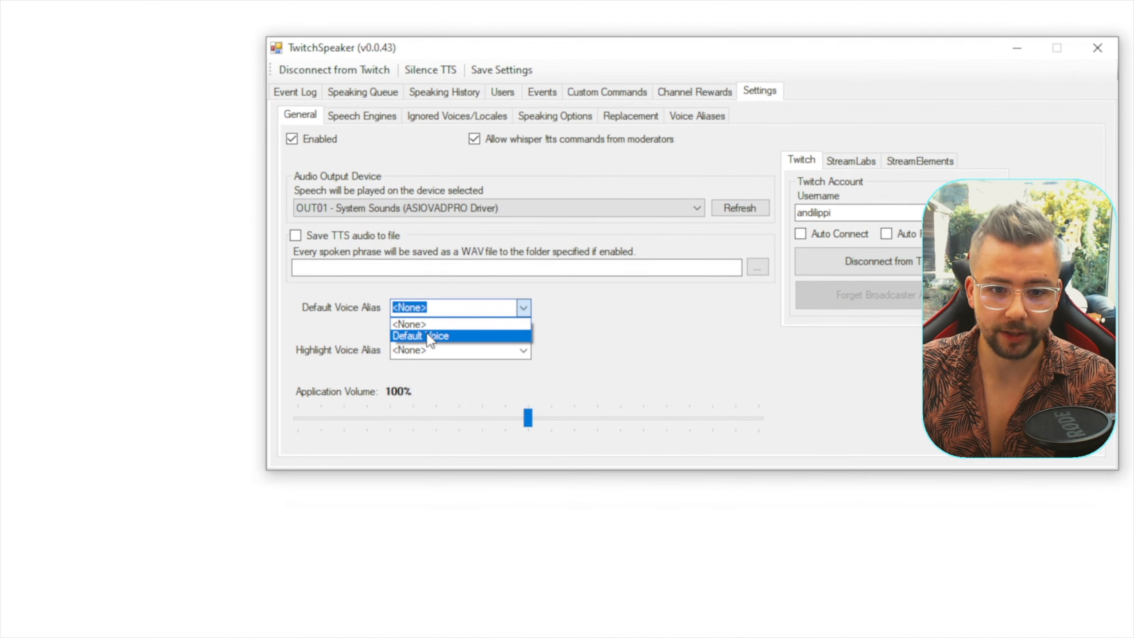
click(427, 357)
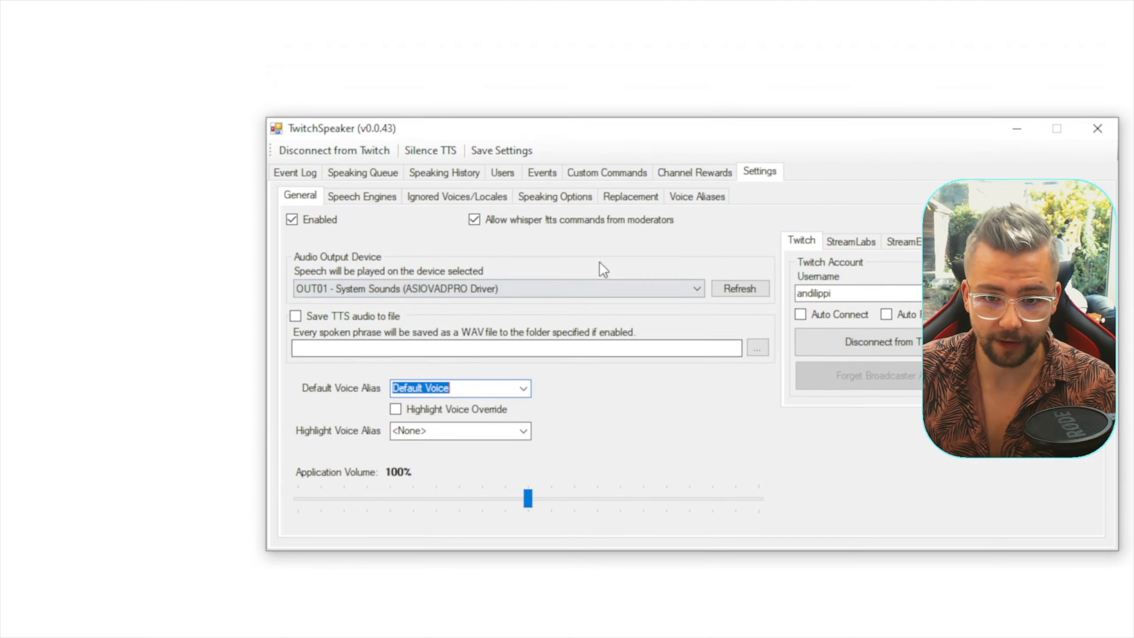
Add a second voice alias named Highlight Voice in the voice alias settings
click(702, 197)
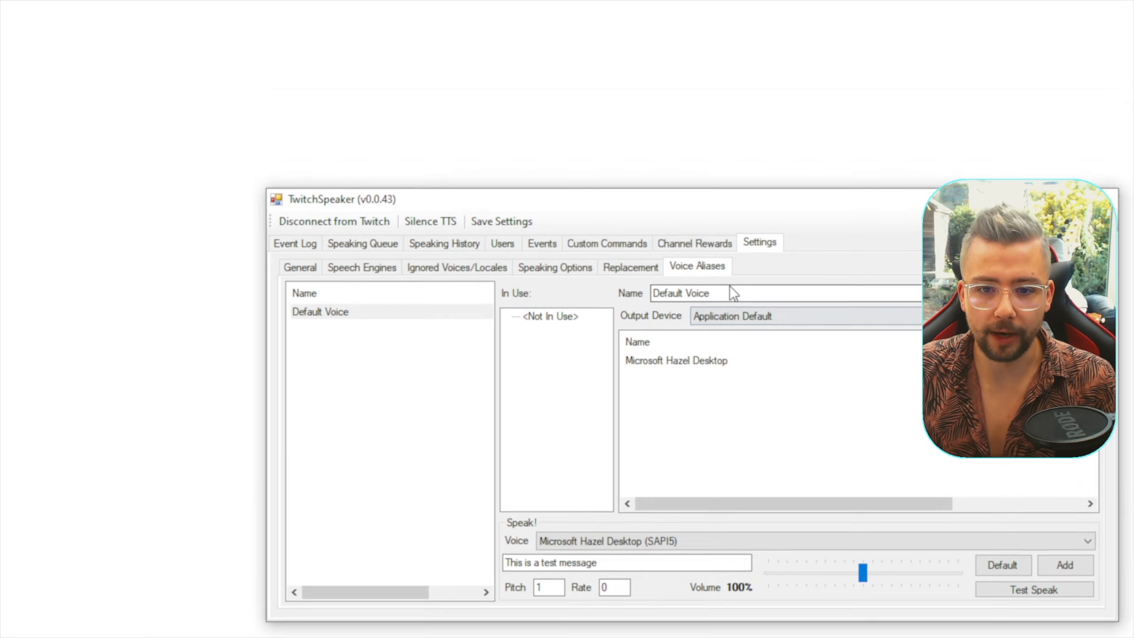
drag(736, 271, 554, 268)
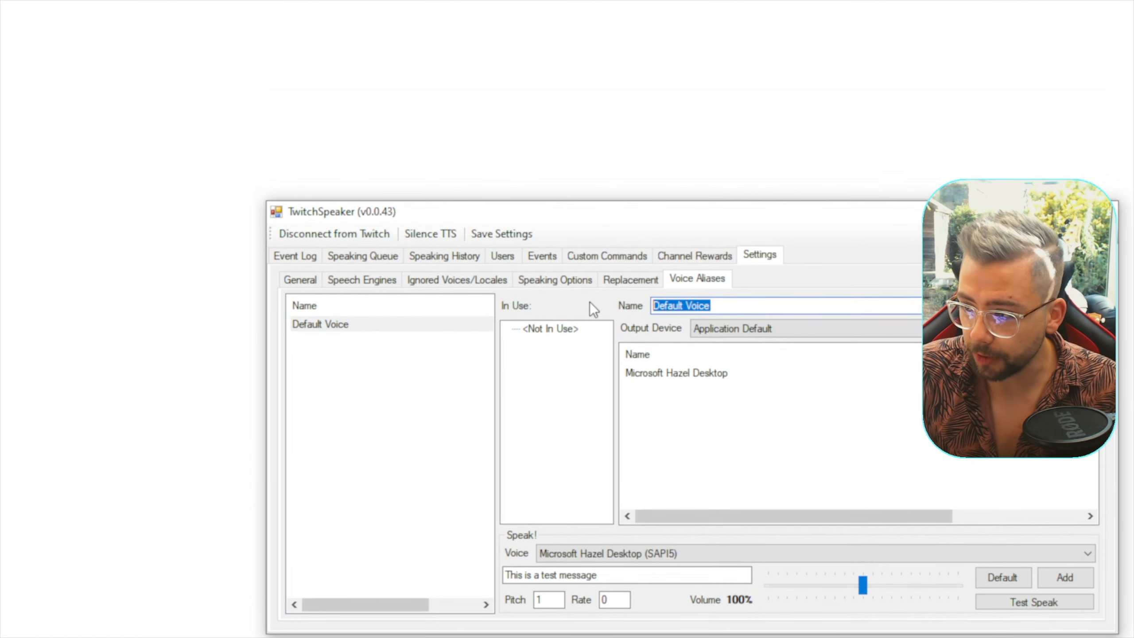
text(High)
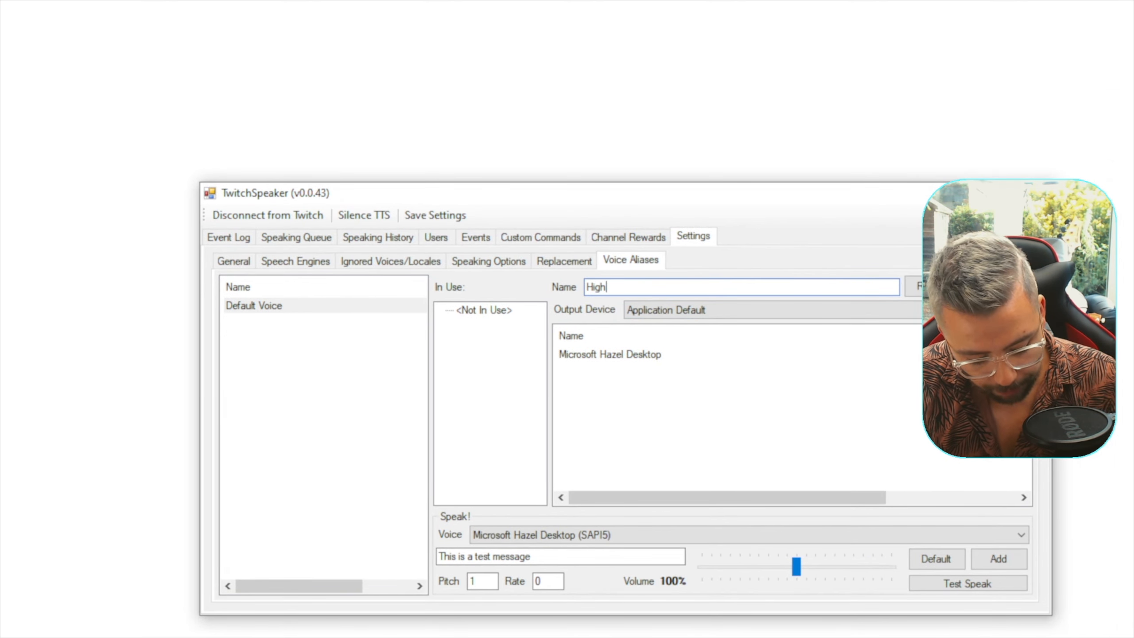
text(light Voice)
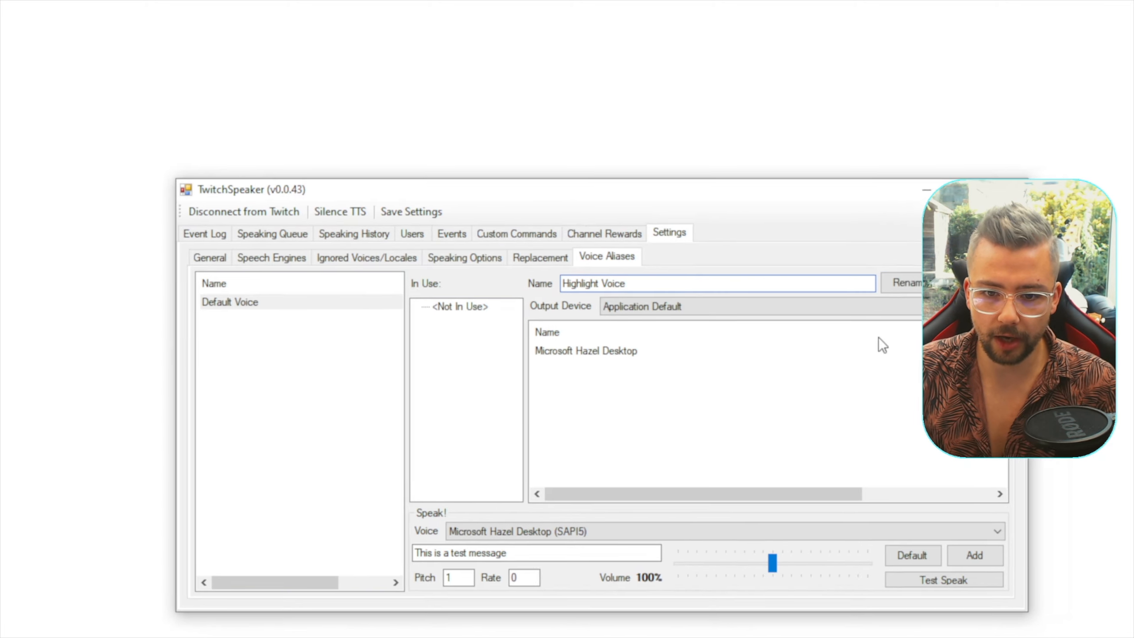
click(964, 284)
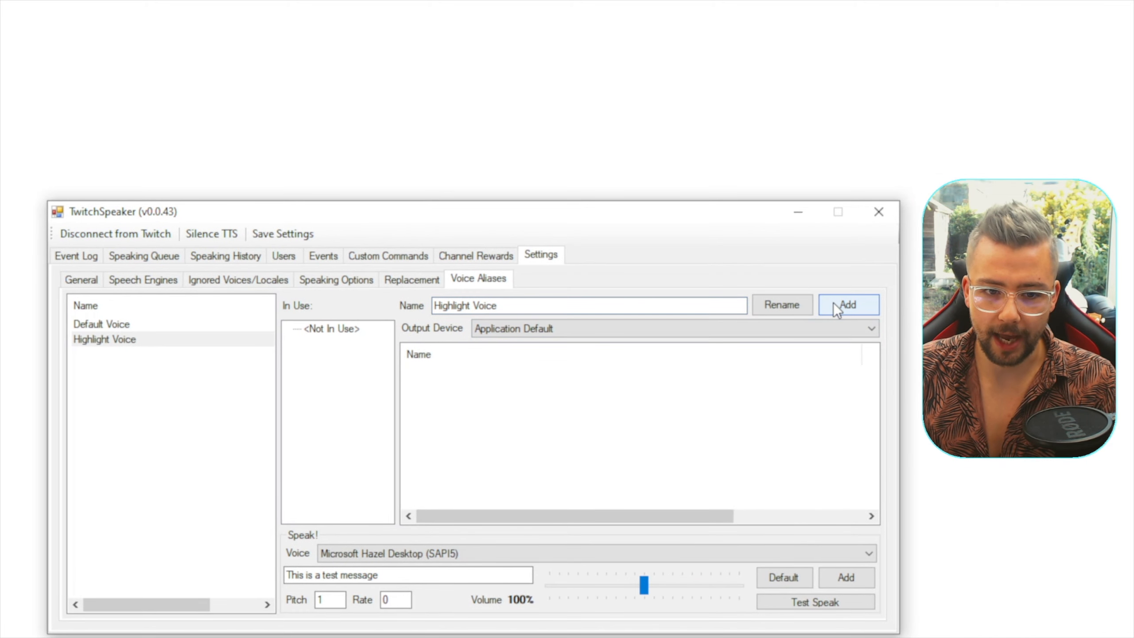
Assign the Microsoft Zira Desktop (SAPI5) voice to the Highlight Voice alias
click(290, 334)
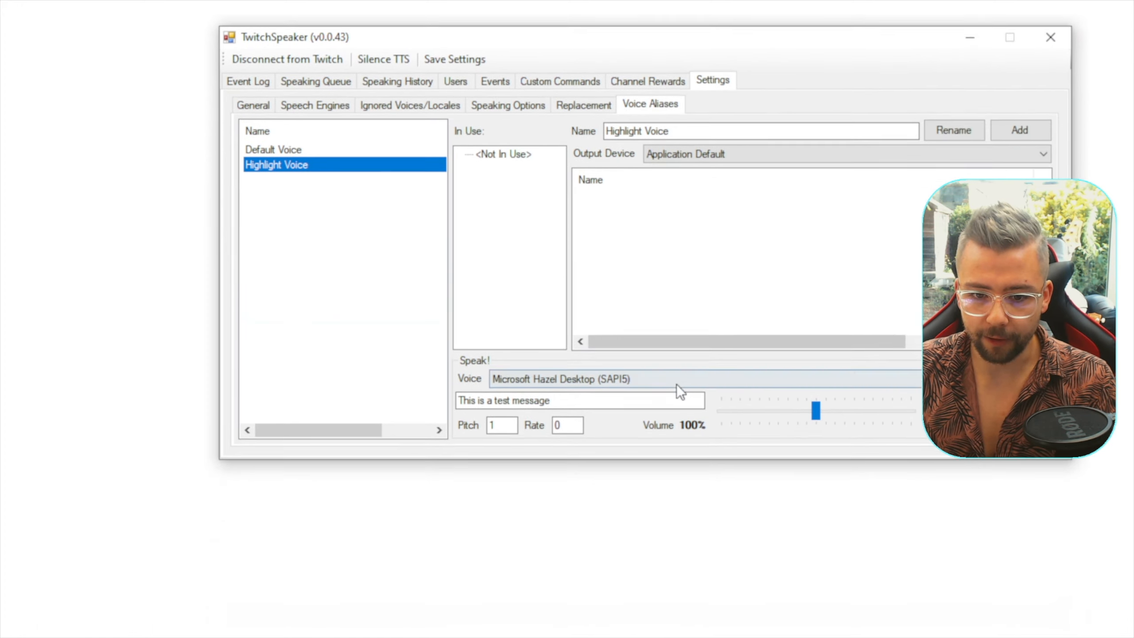
click(665, 531)
click(652, 375)
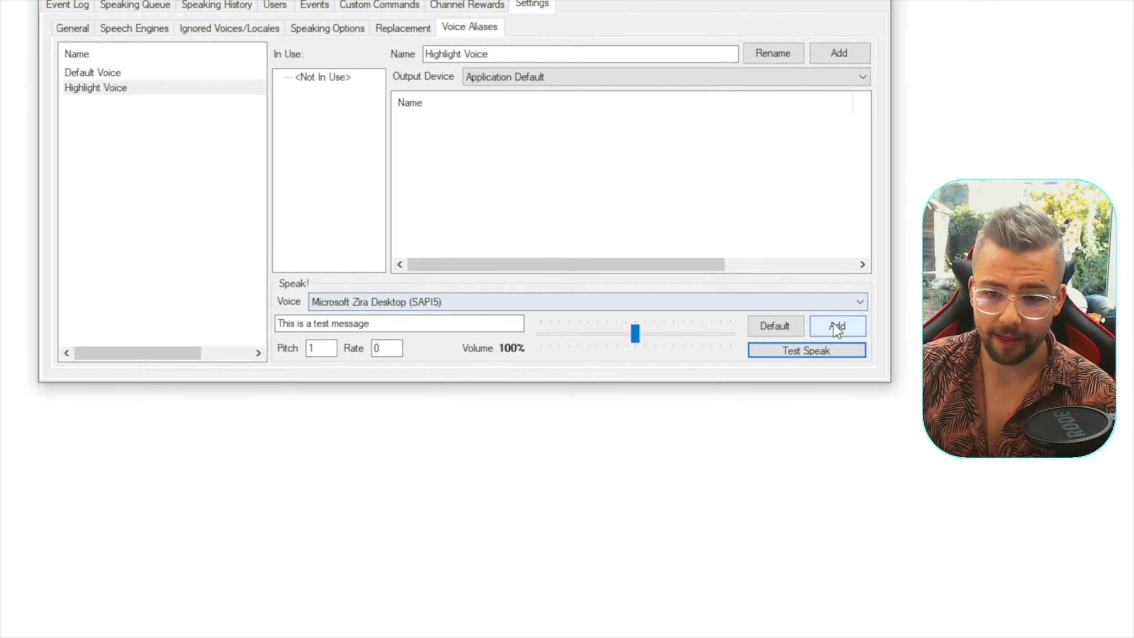
click(846, 324)
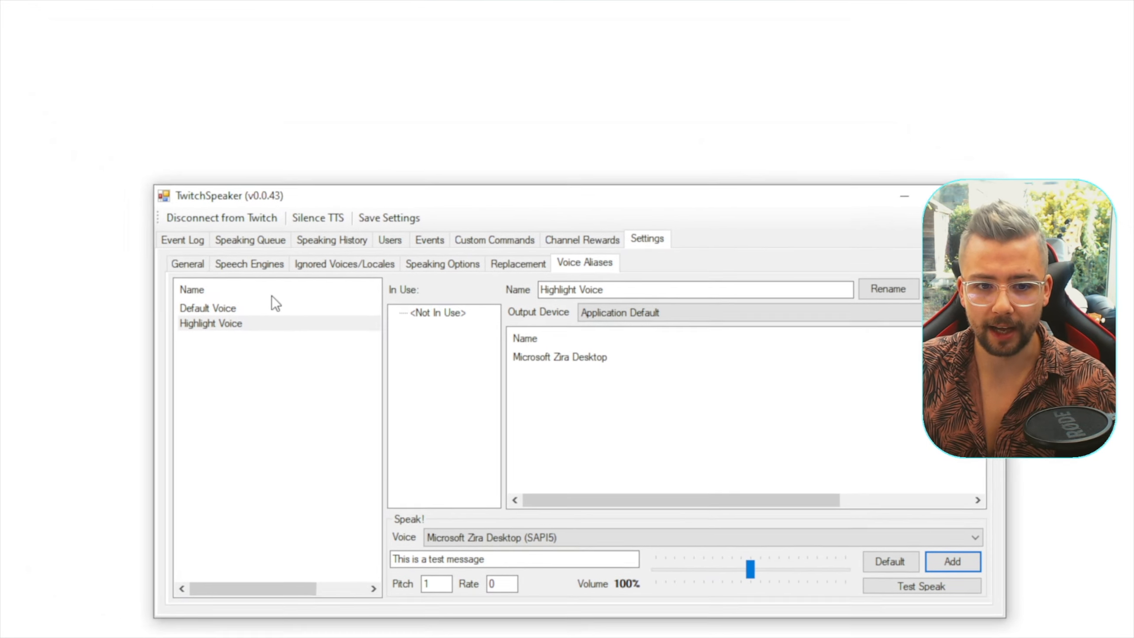
In the general settings, set the highlight voice alias to Highlight Voice
click(71, 204)
click(532, 392)
click(464, 429)
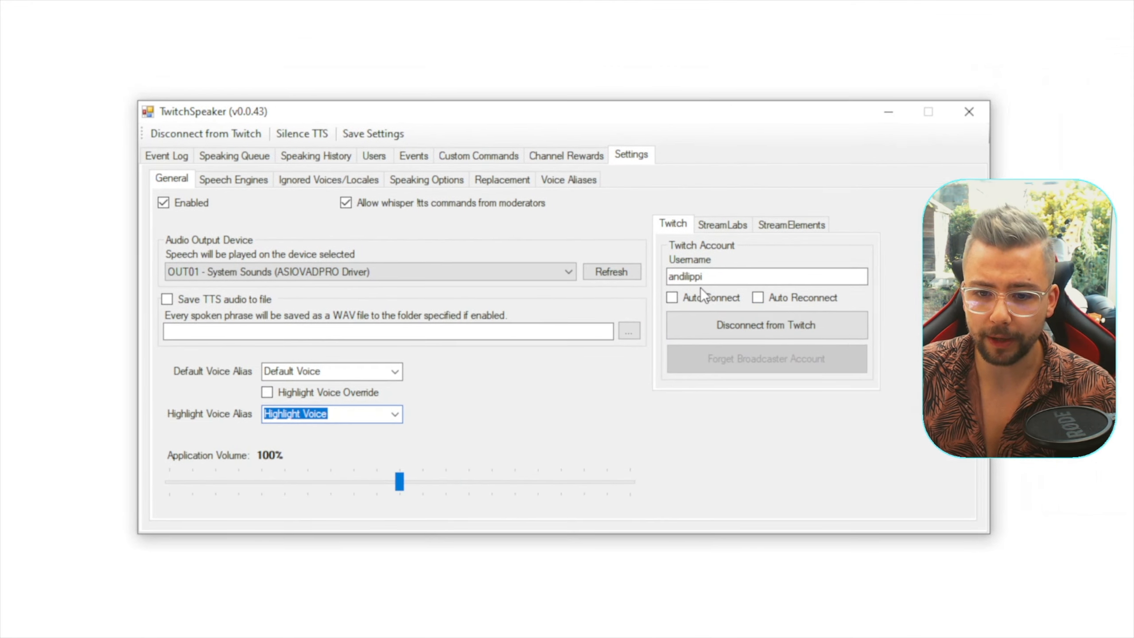
Enable Auto Connect and Auto Reconnect for the Twitch account, and open the StreamLabs connection settings
click(735, 265)
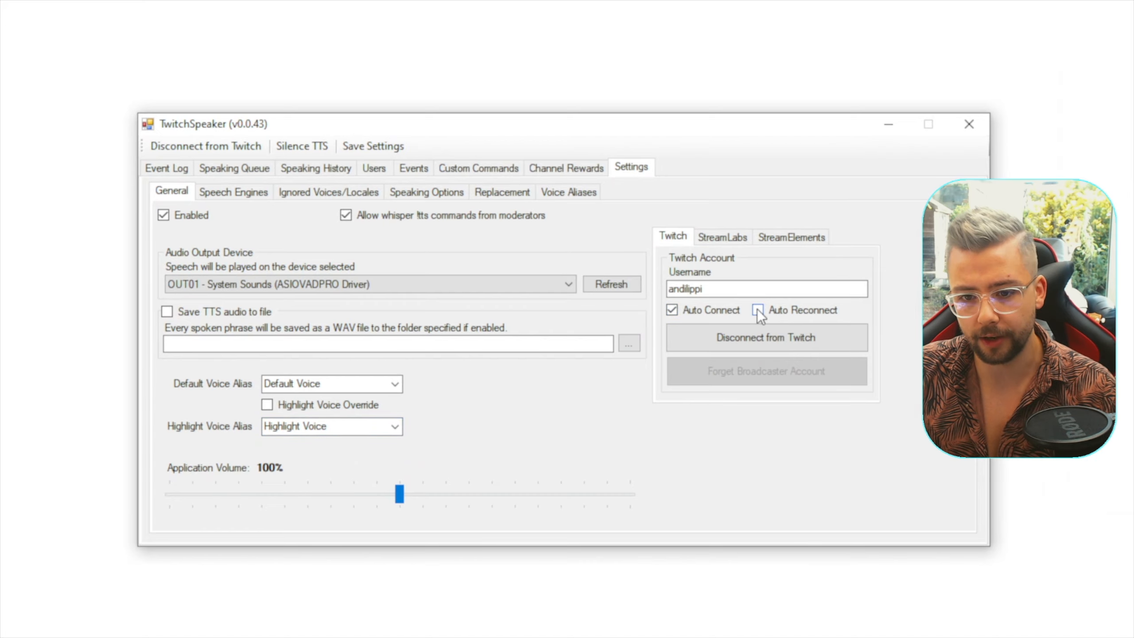
click(757, 309)
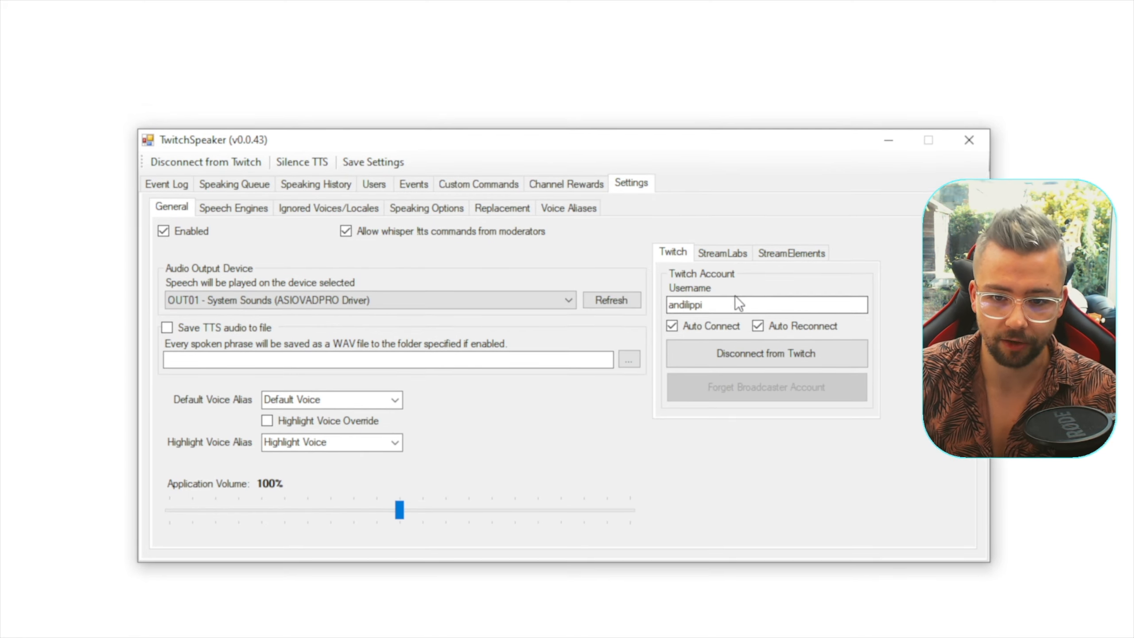
click(728, 236)
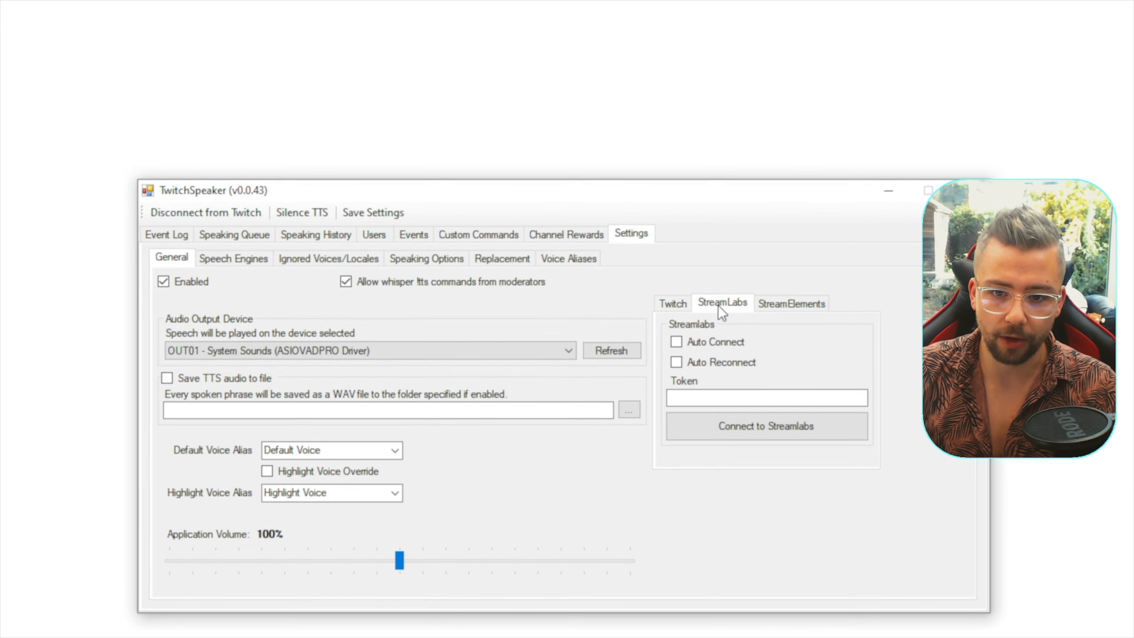
Review the StreamElements connection, speech engine, ignored voices and speaking options settings, including the not-allowed text and the !say command
click(787, 299)
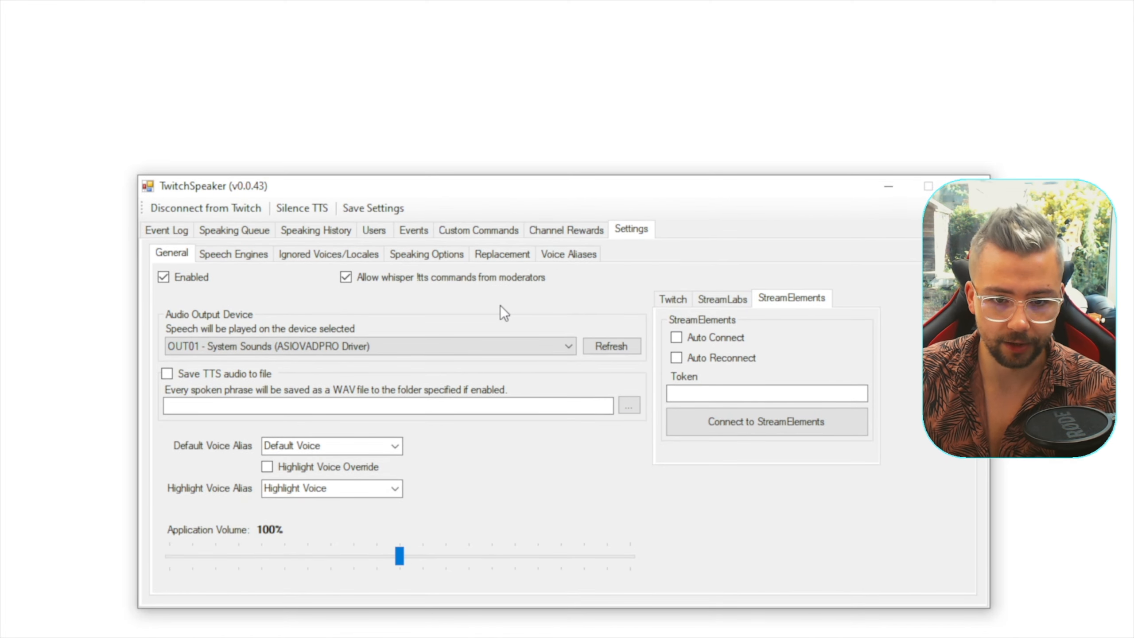
click(264, 253)
click(324, 254)
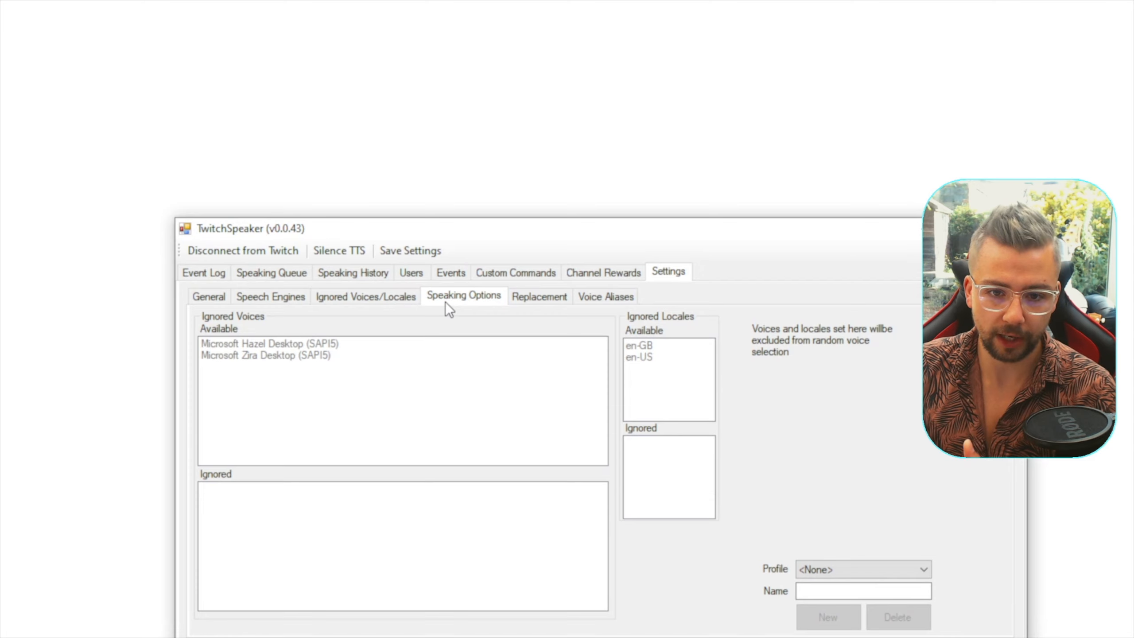
click(446, 274)
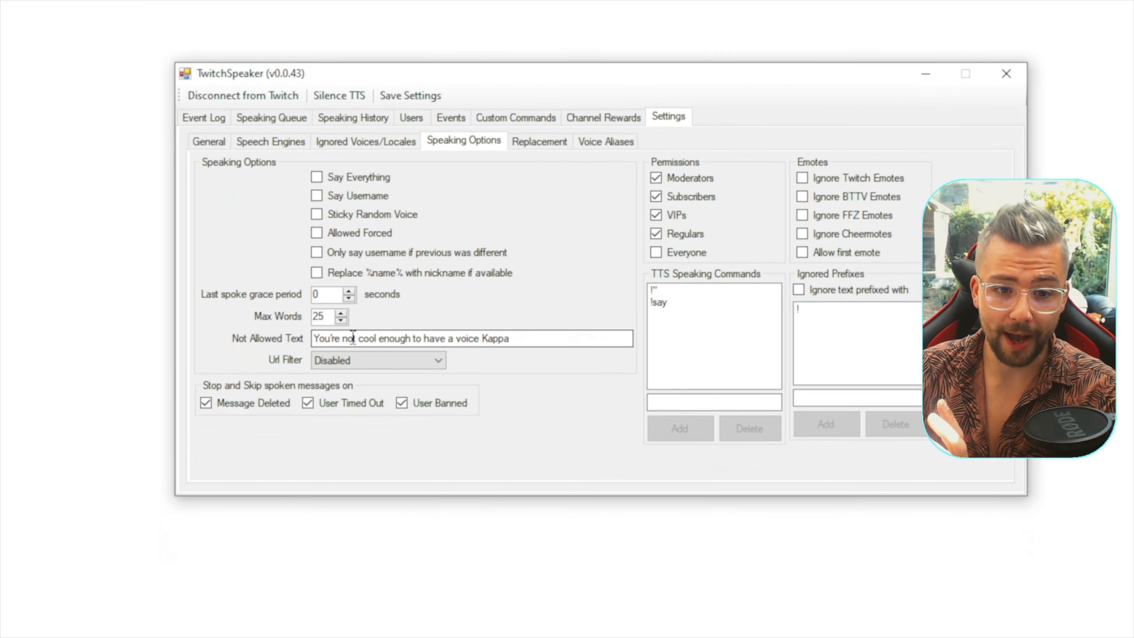
click(408, 337)
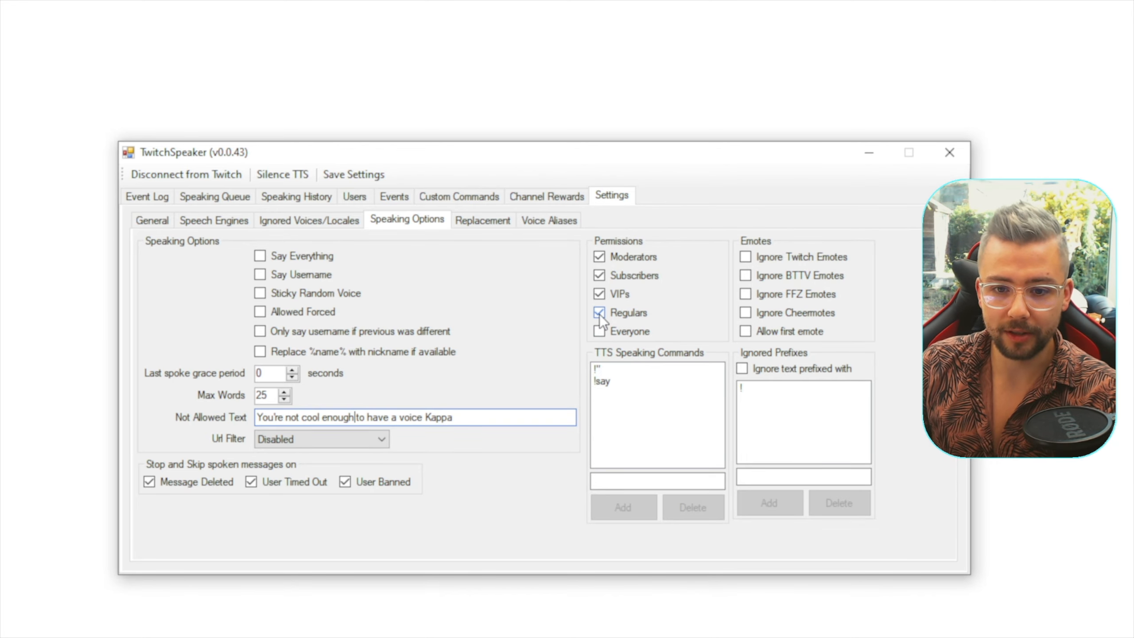
click(609, 382)
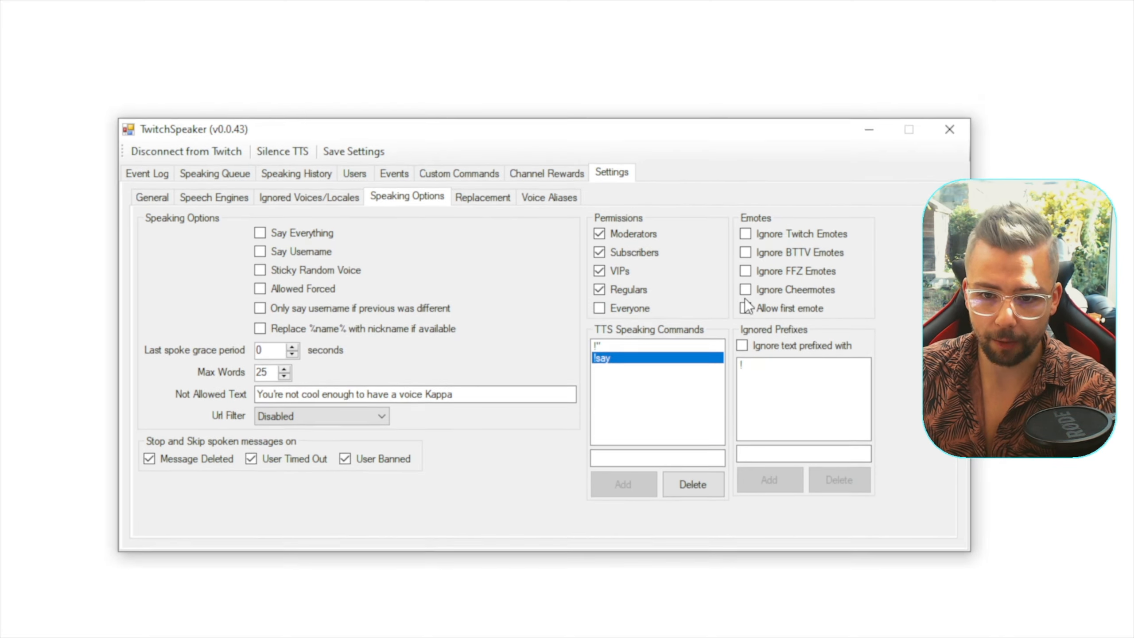
In the speaking options, enable ignoring of Twitch, BTTV and FFZ emotes
click(744, 306)
click(745, 325)
click(744, 343)
click(744, 335)
click(799, 325)
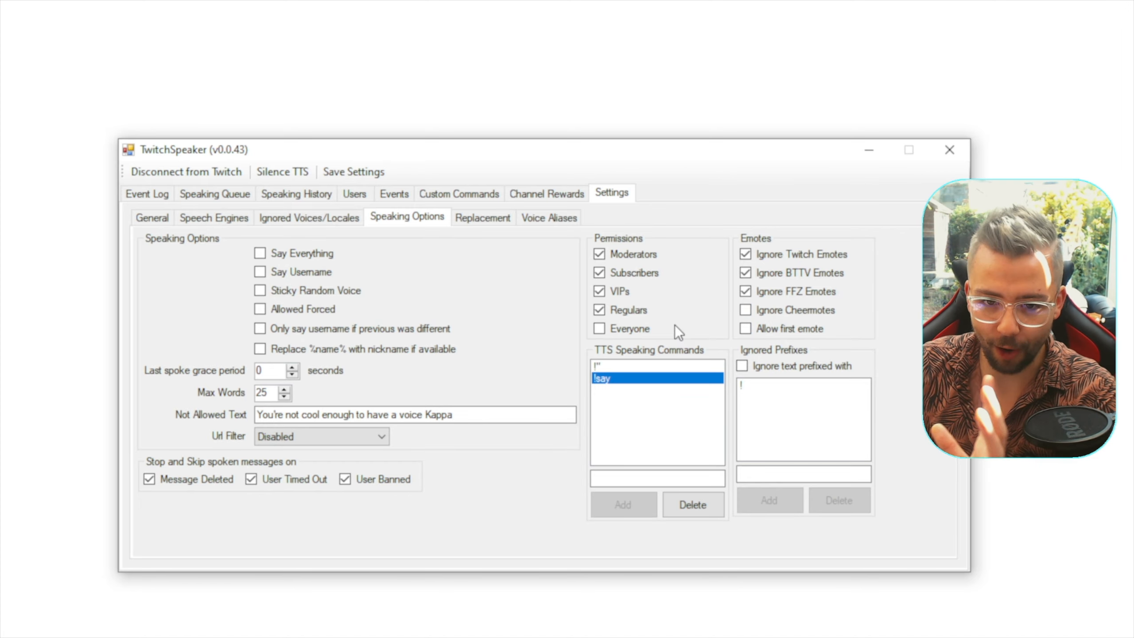
Look through the channel rewards, custom commands and events pages, including the full list of per-event settings
click(531, 194)
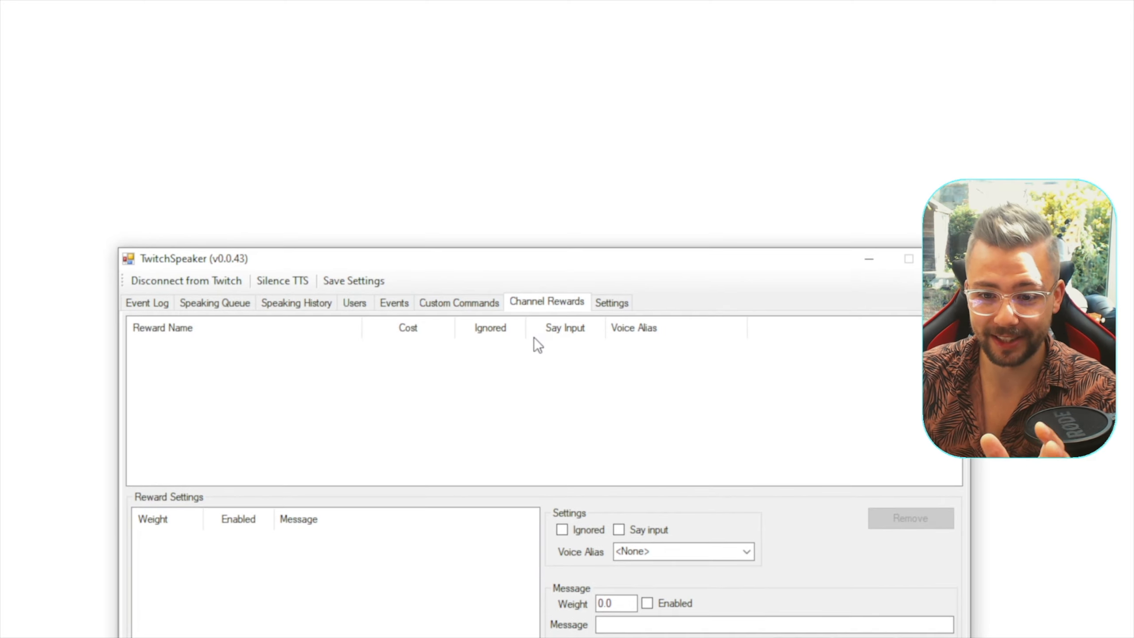
click(472, 305)
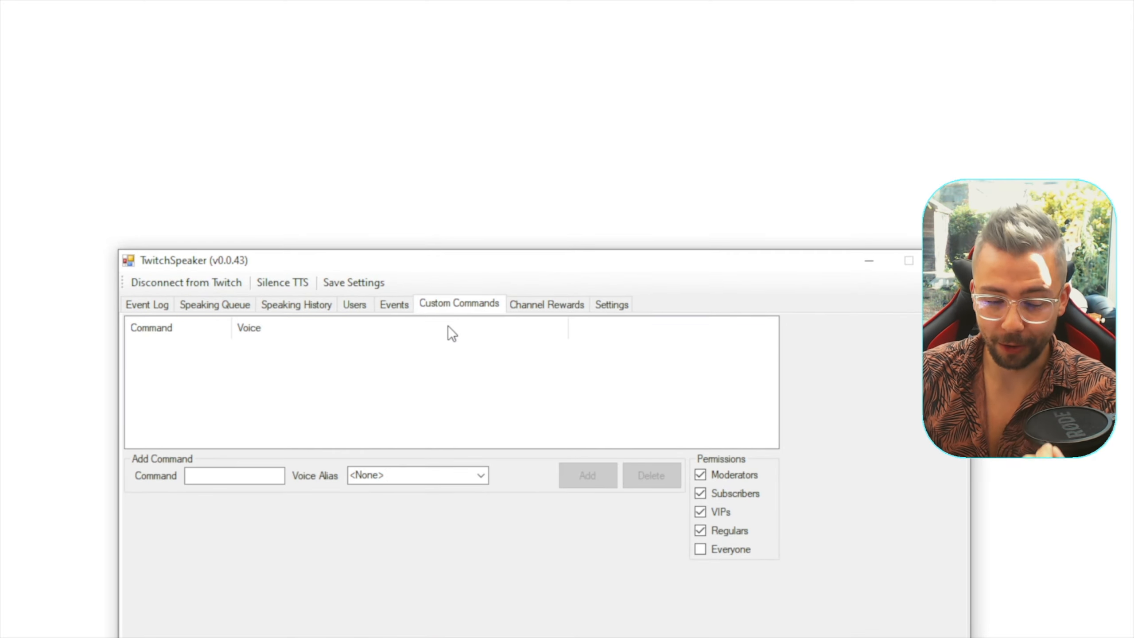
click(392, 300)
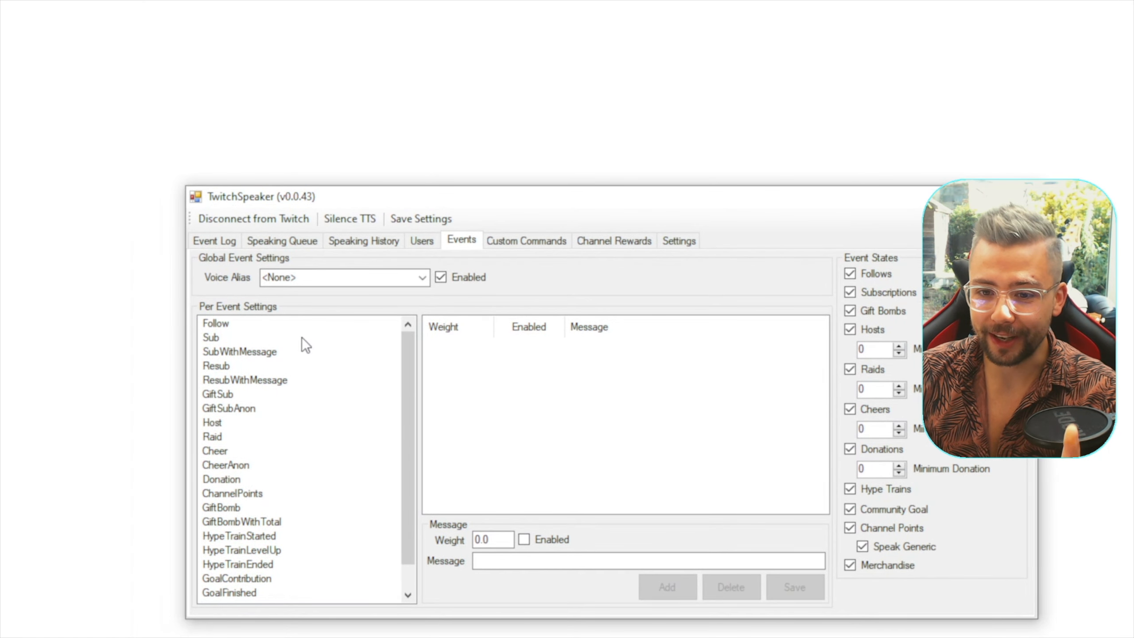
scroll(302, 337, down, 1)
scroll(301, 337, up, 1)
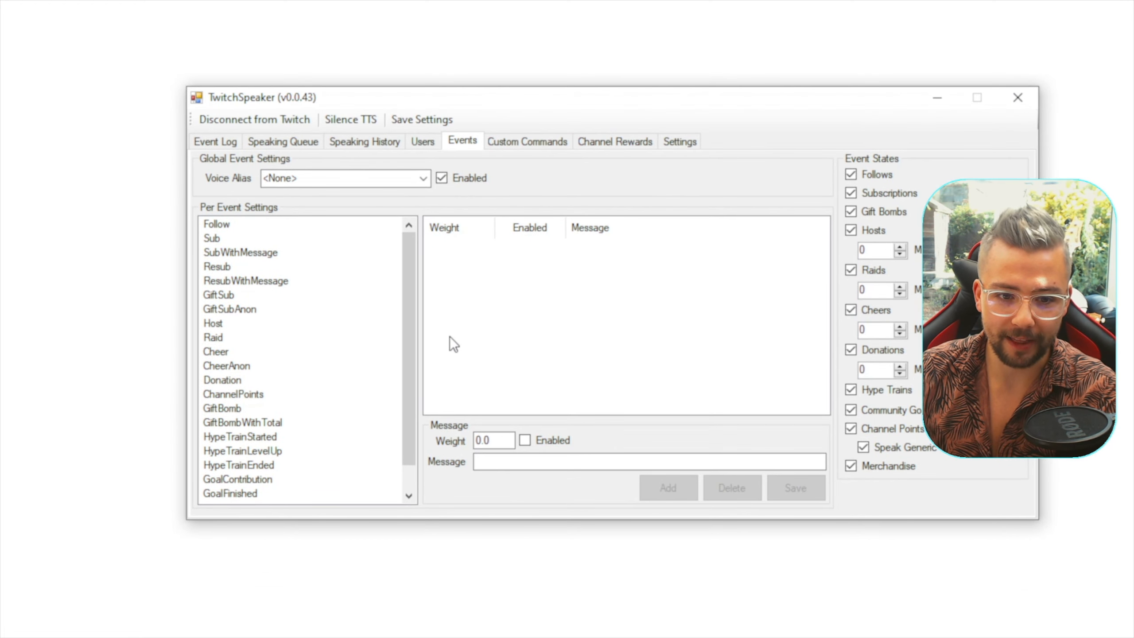
scroll(369, 336, down, 1)
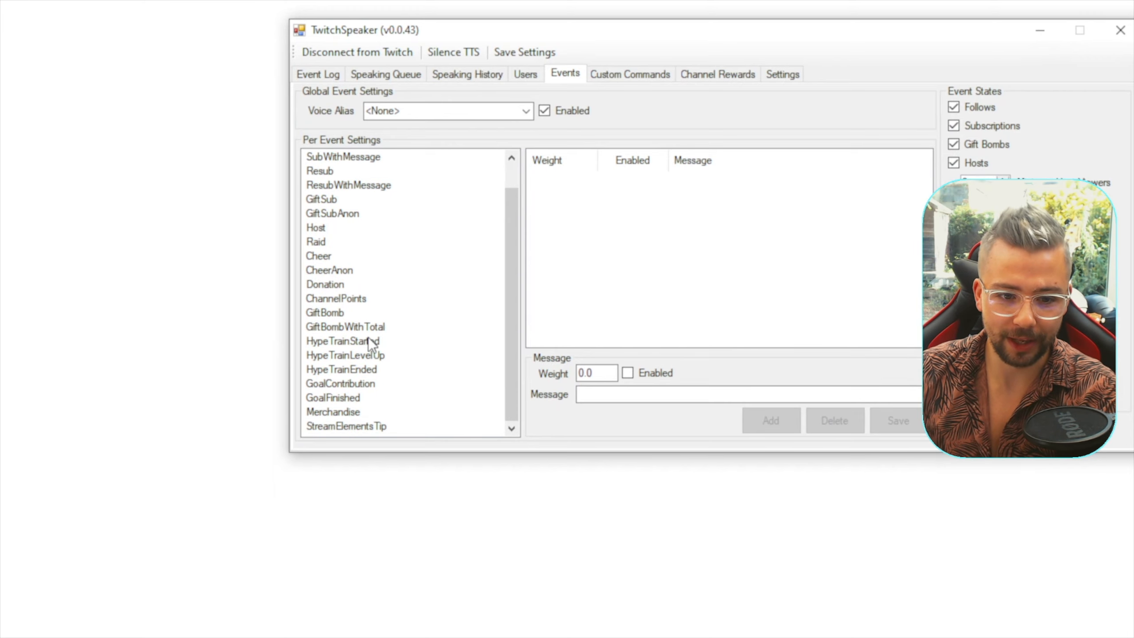
scroll(369, 336, up, 1)
Examine the Cheer event's messages and open the weight of "Thanks for the %bits% bits %name%"
click(330, 300)
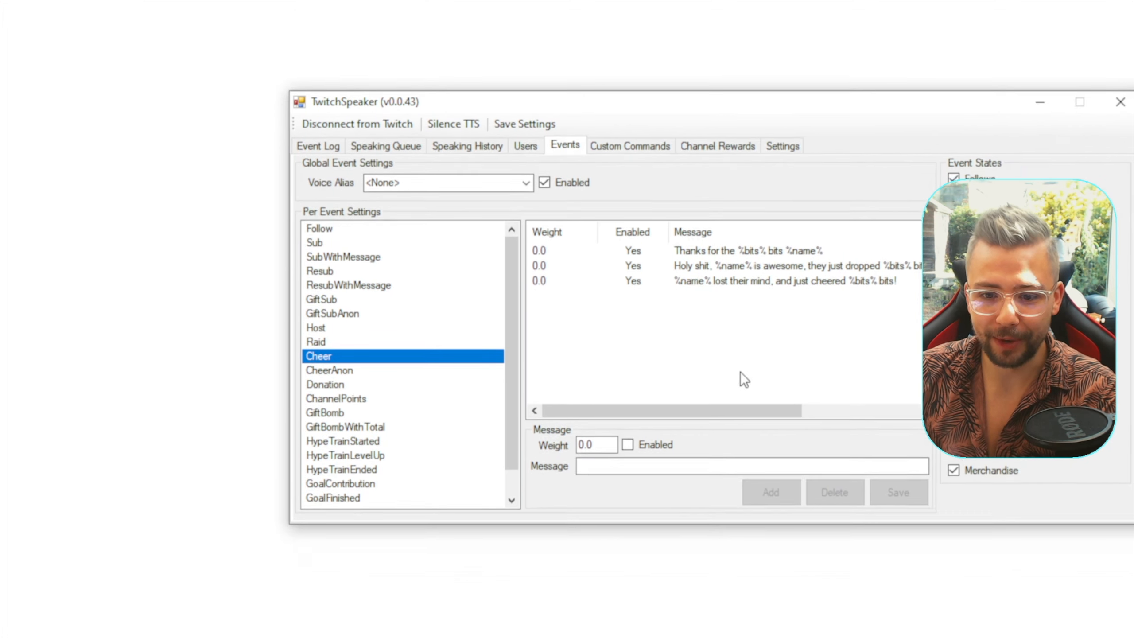
drag(694, 336, 711, 336)
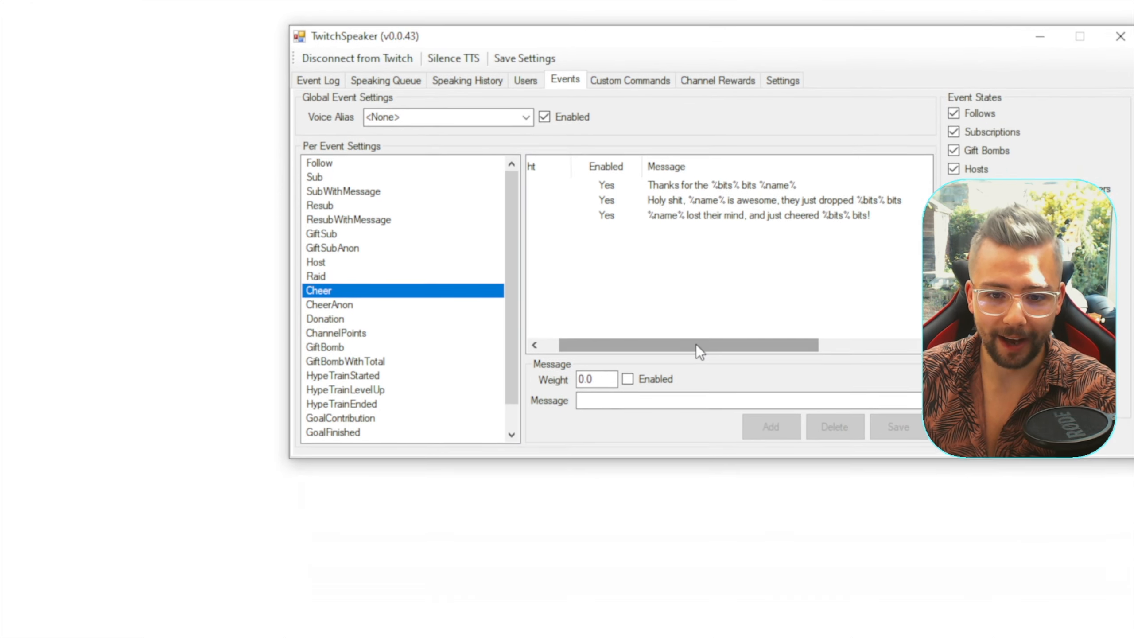
drag(696, 450, 646, 450)
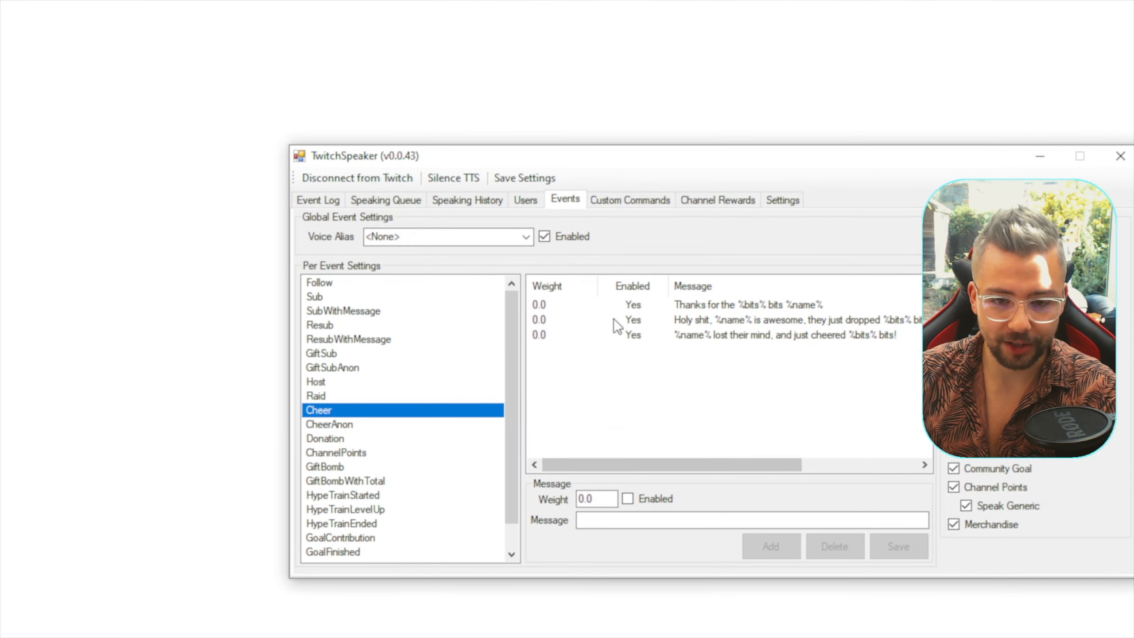
click(632, 295)
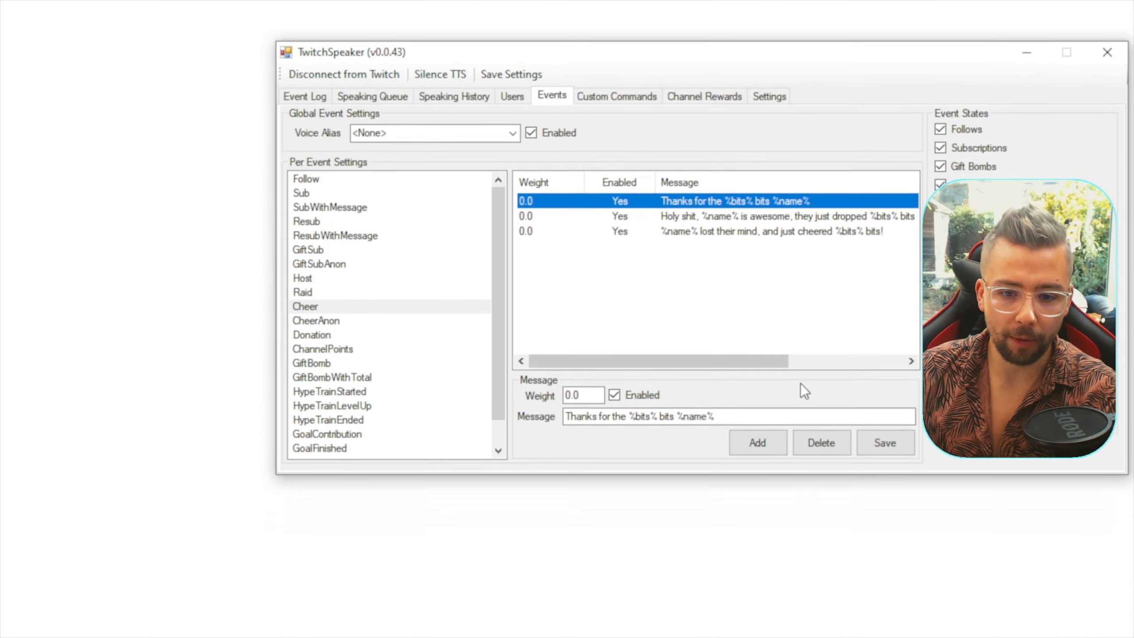
click(653, 182)
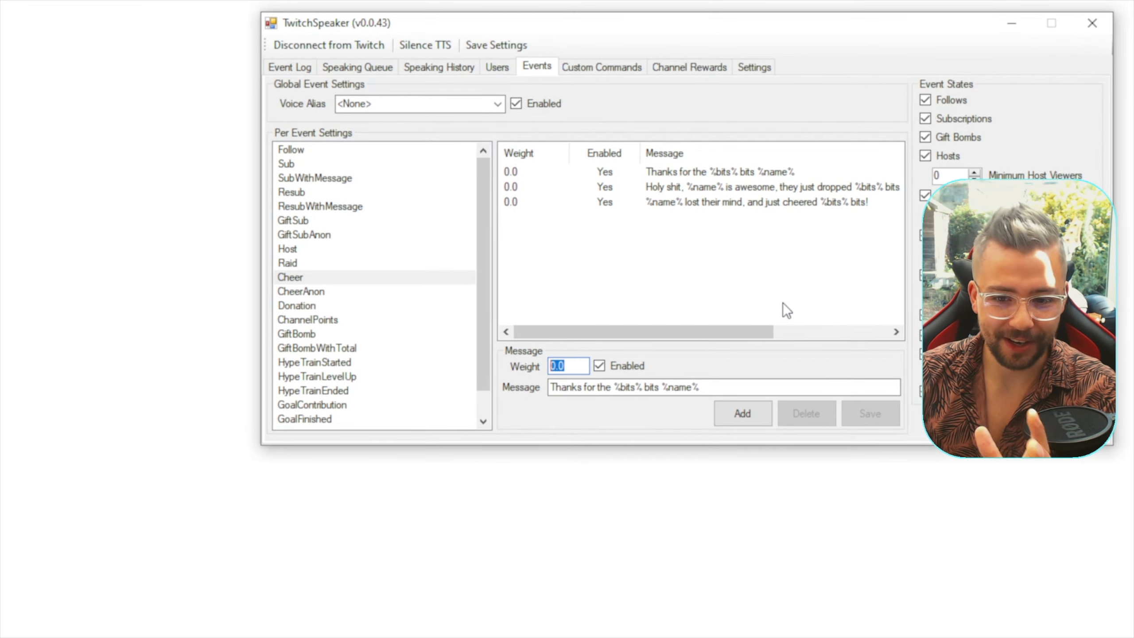
Disable every event state except Cheers, and set the global event voice alias to Default Voice
click(925, 100)
click(924, 118)
click(924, 137)
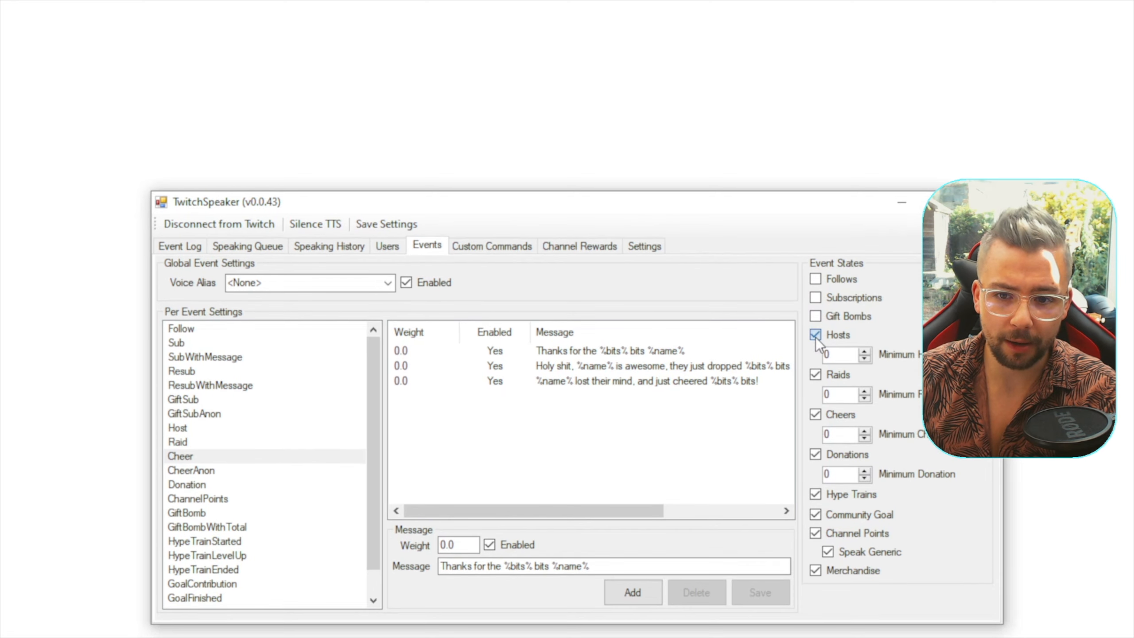
click(924, 155)
click(815, 337)
click(814, 416)
click(814, 457)
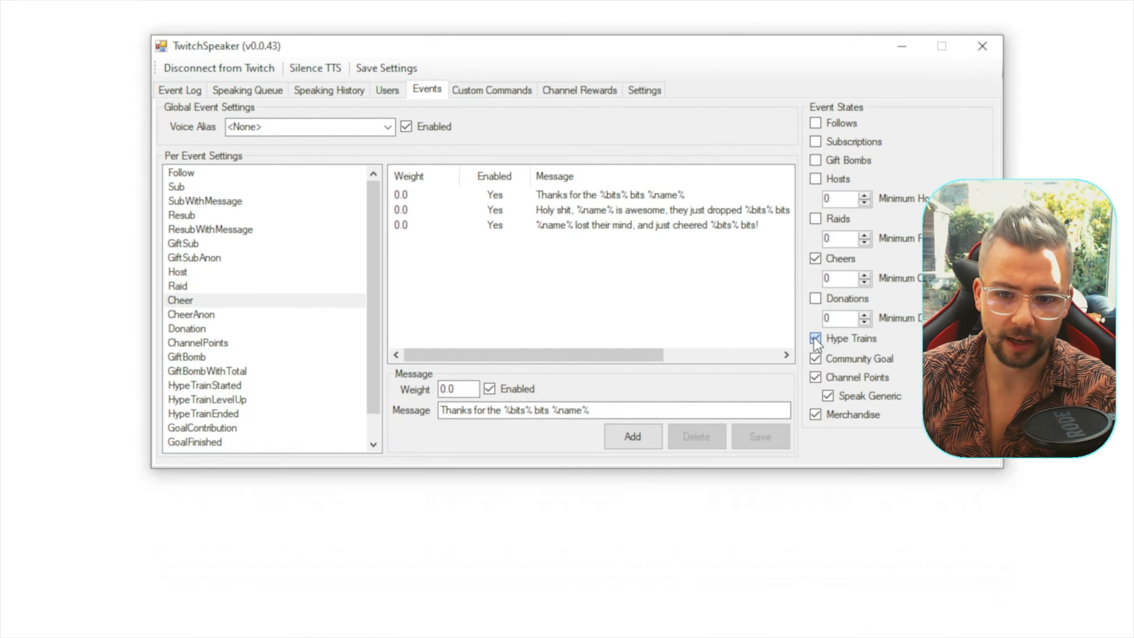
click(815, 477)
click(815, 356)
click(828, 375)
click(814, 393)
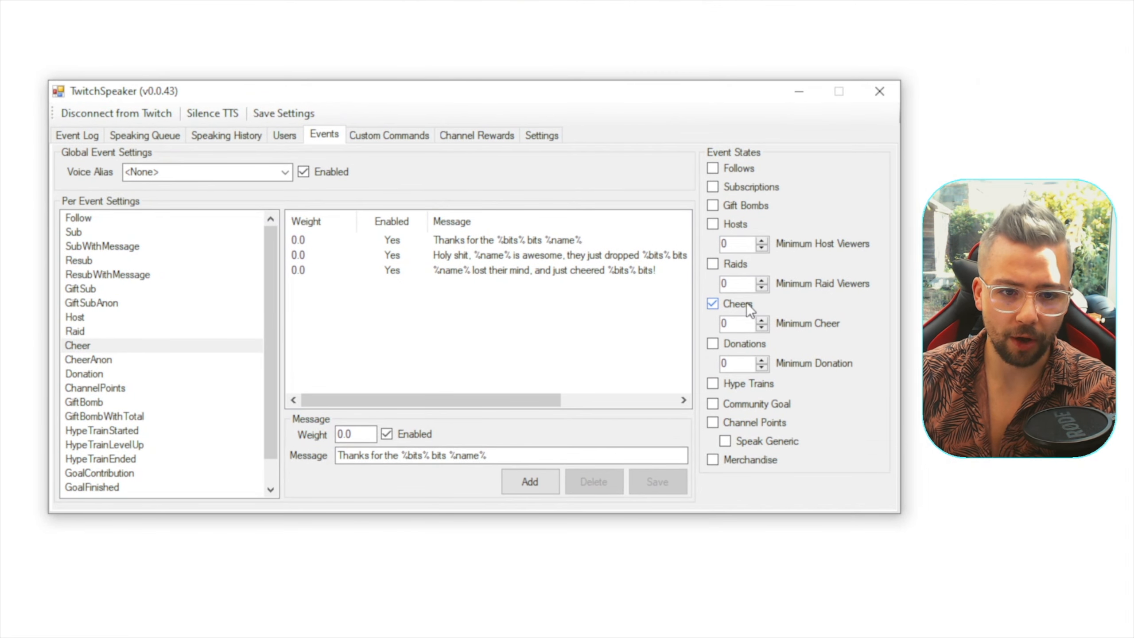
click(333, 273)
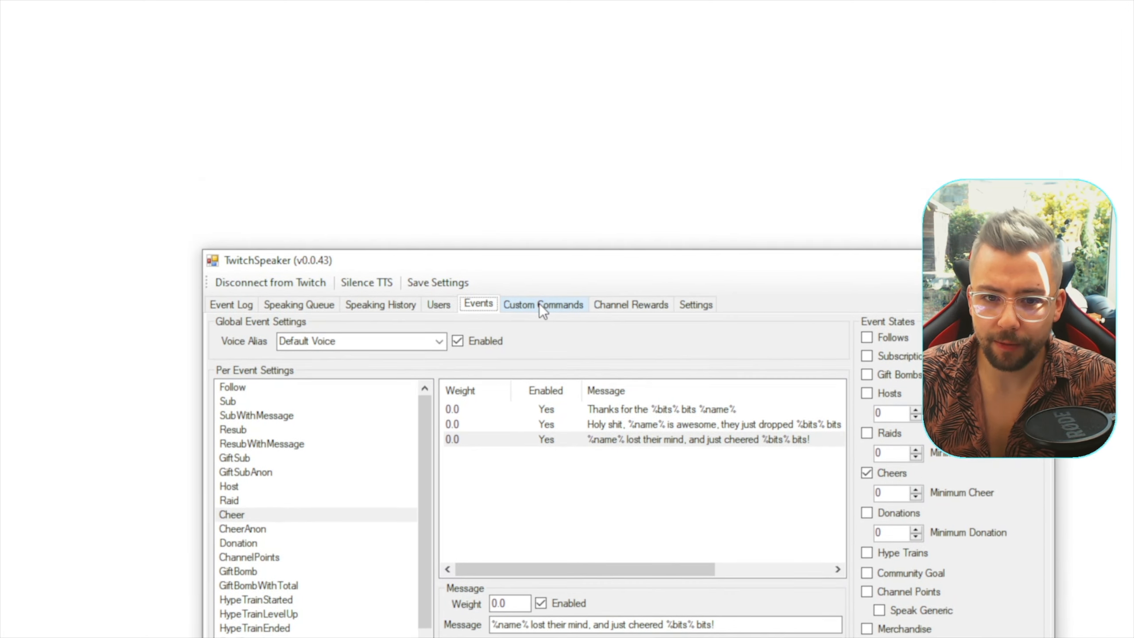
Add a custom command named !test that uses the Default Voice alias
click(540, 167)
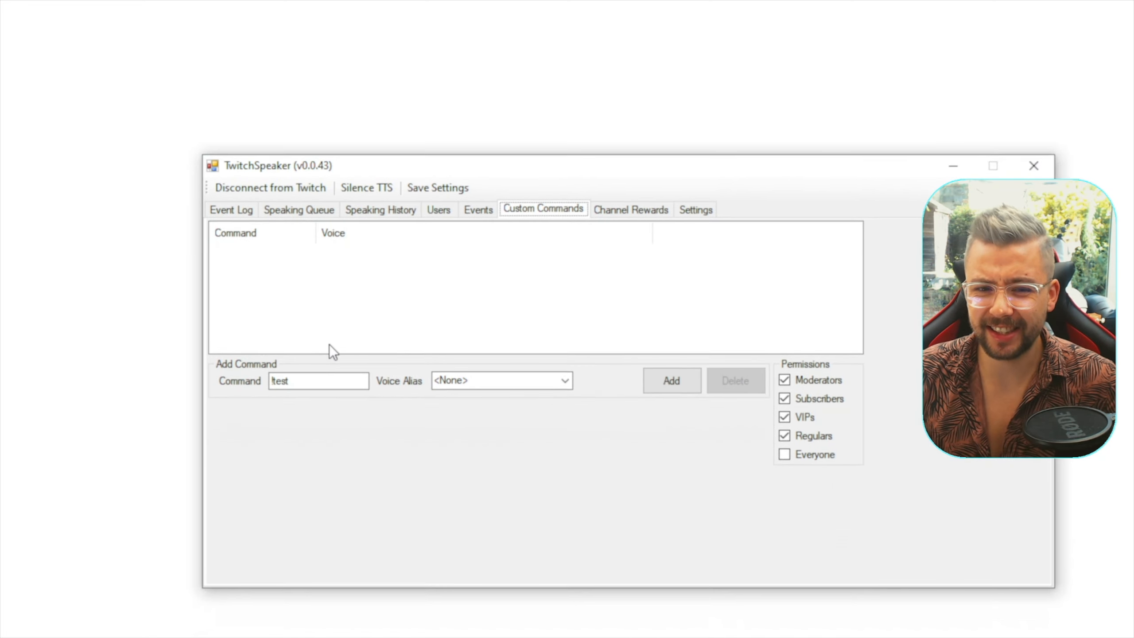
click(311, 480)
drag(311, 335, 271, 330)
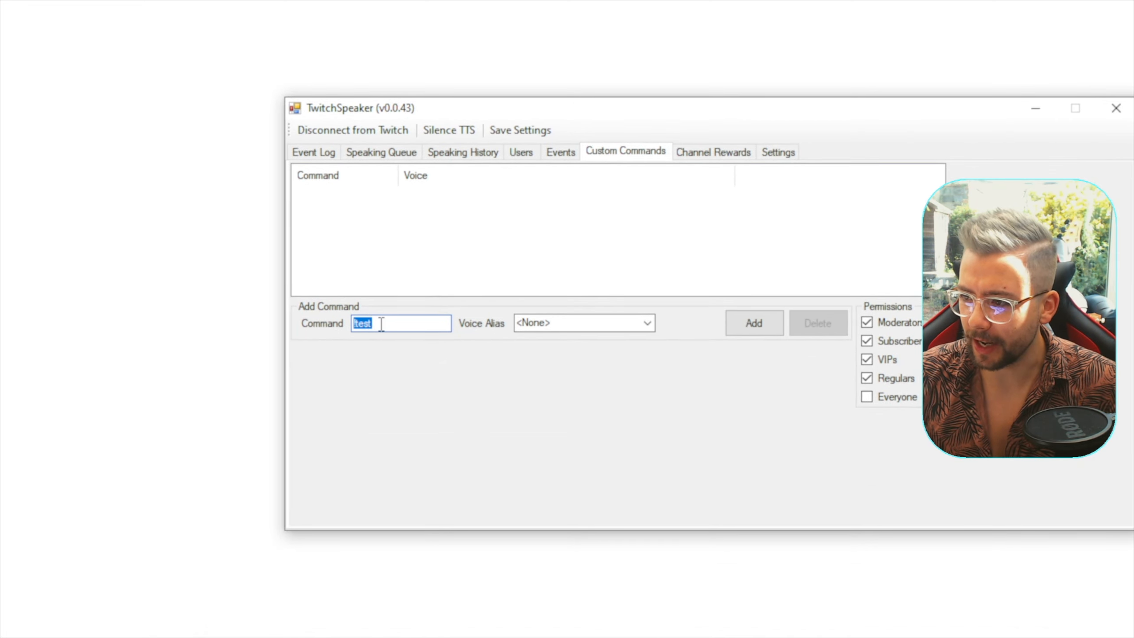
drag(357, 323, 317, 329)
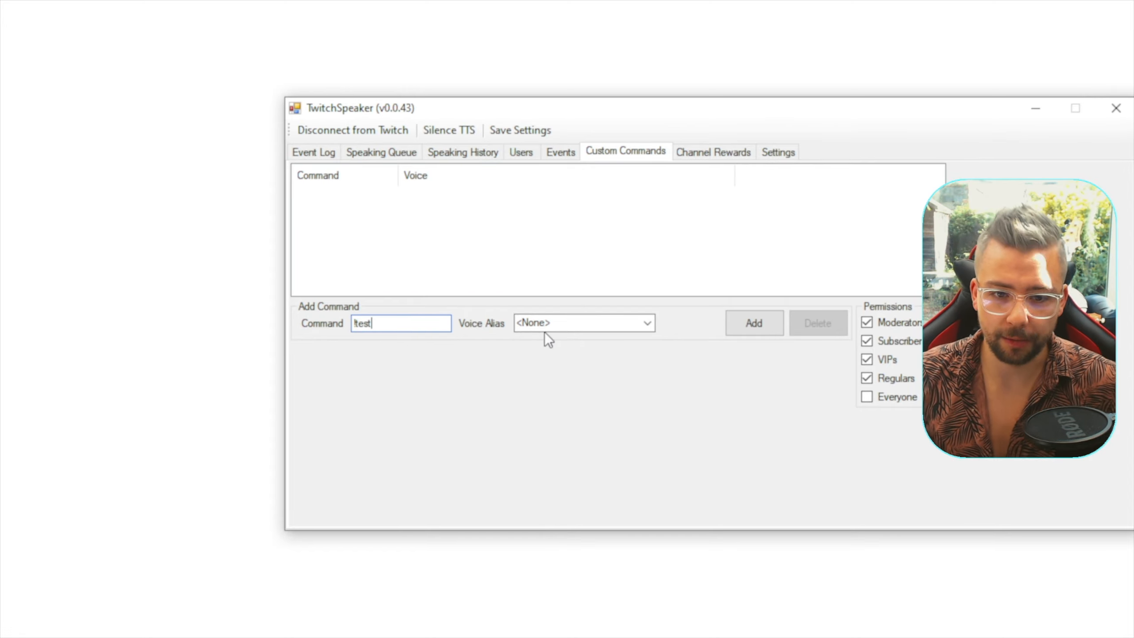
click(645, 321)
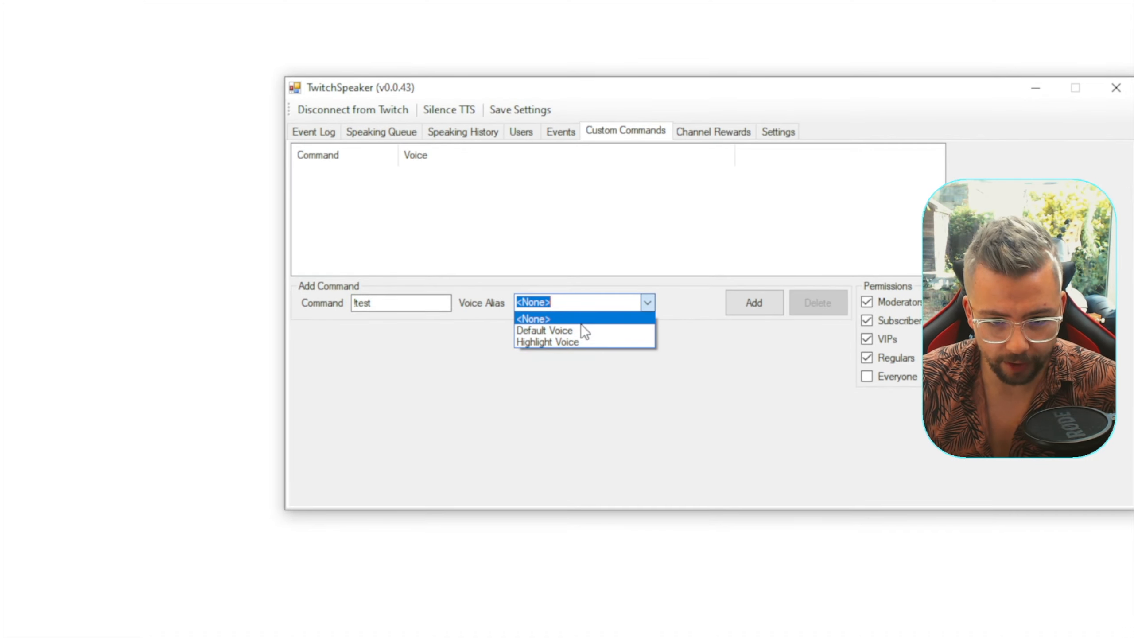
click(578, 331)
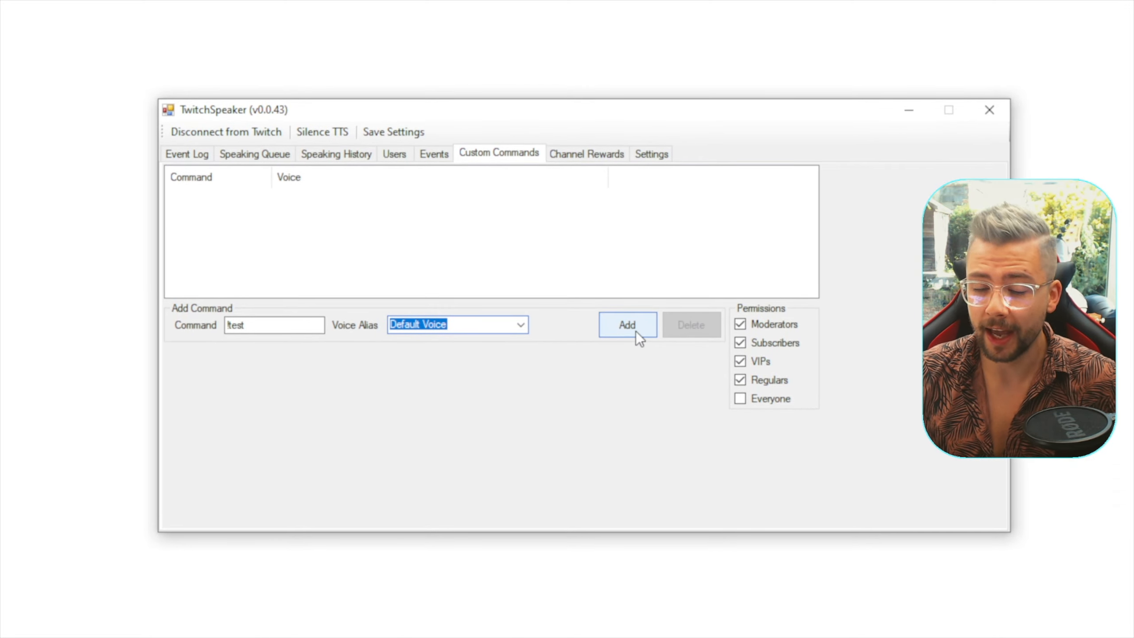
click(633, 331)
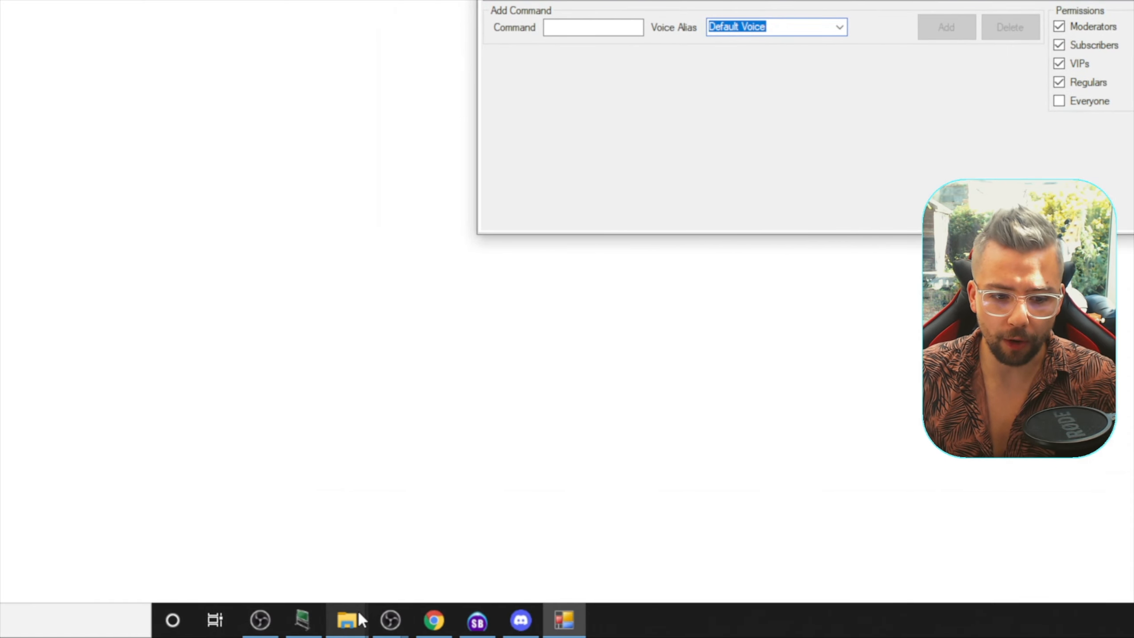
Switch to OBS Studio and send "!test this is a test for youtube" in the Twitch chat
mouse_move(376, 605)
click(343, 536)
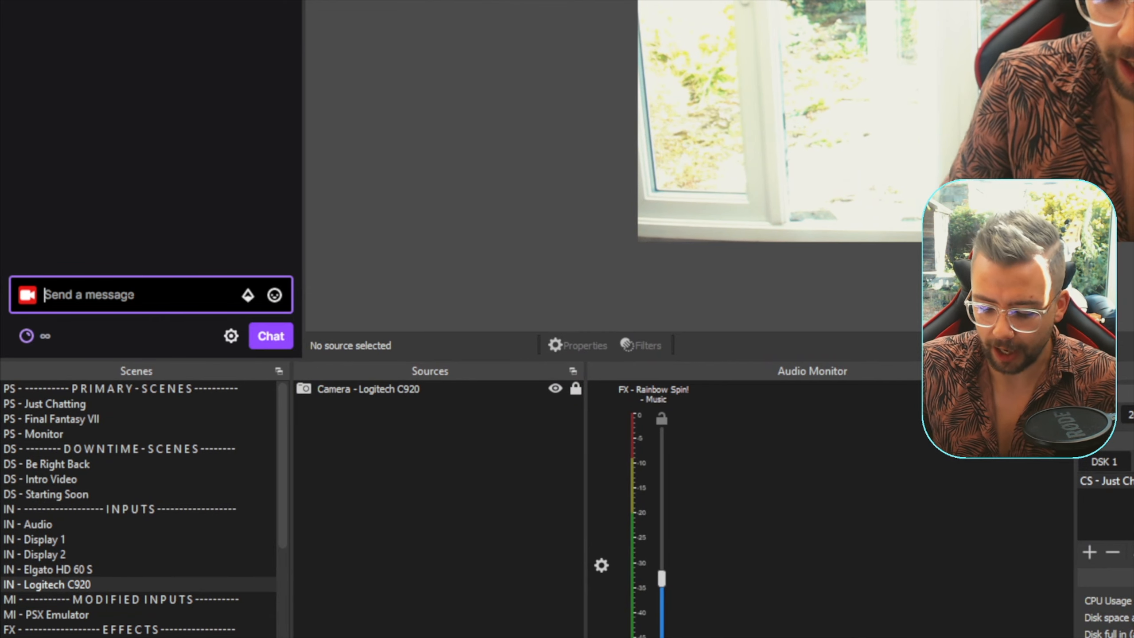
text(!test )
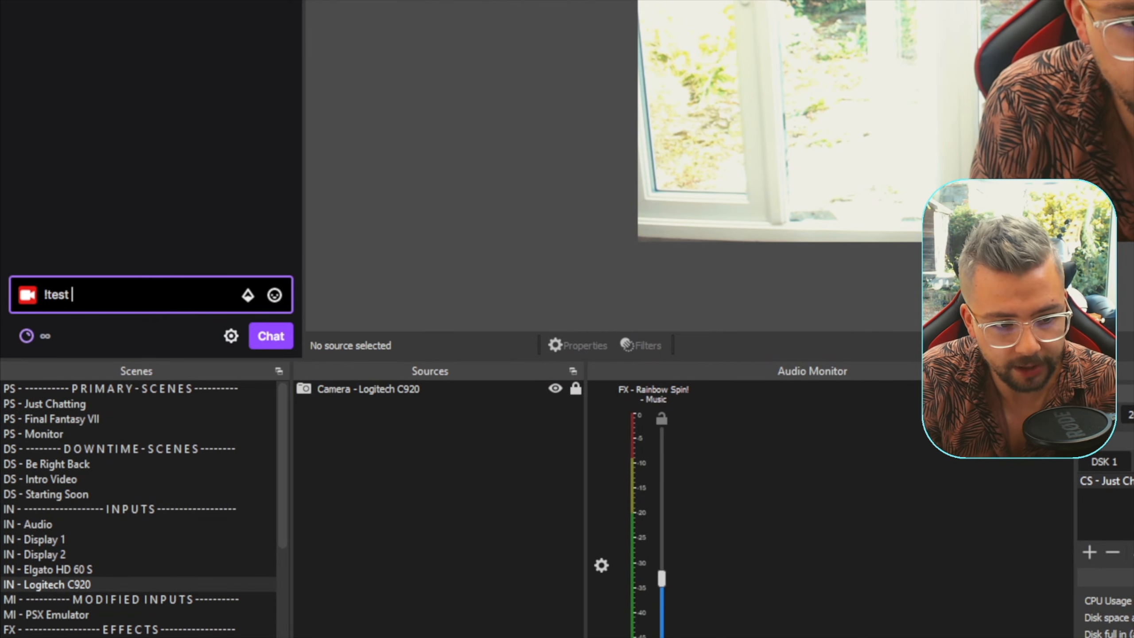
text(this is a test for youtube)
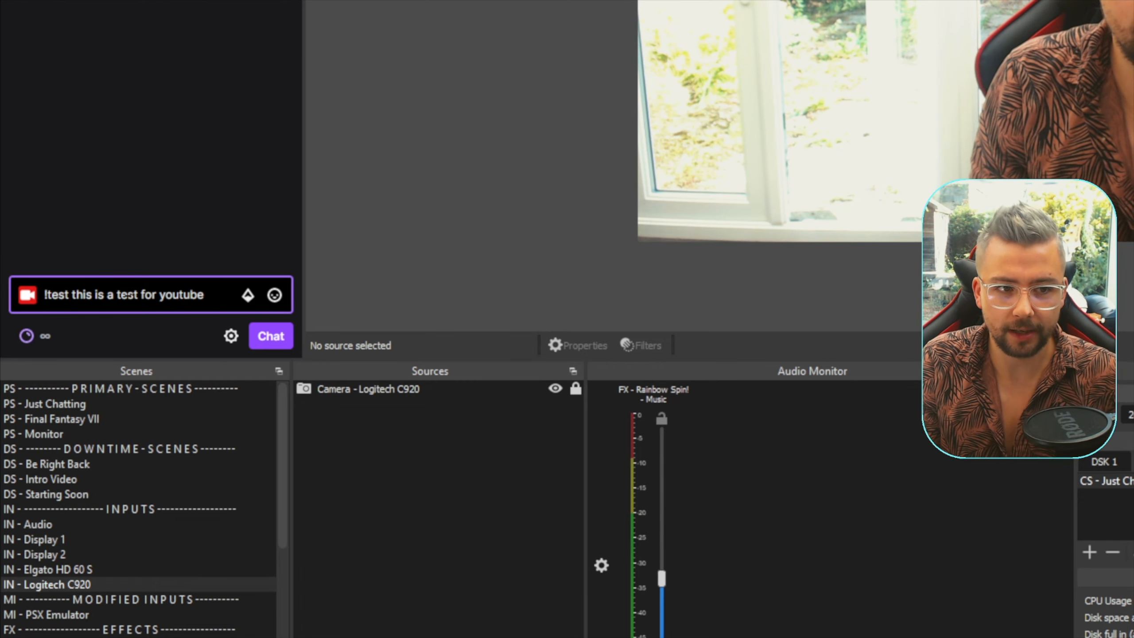
key(Return)
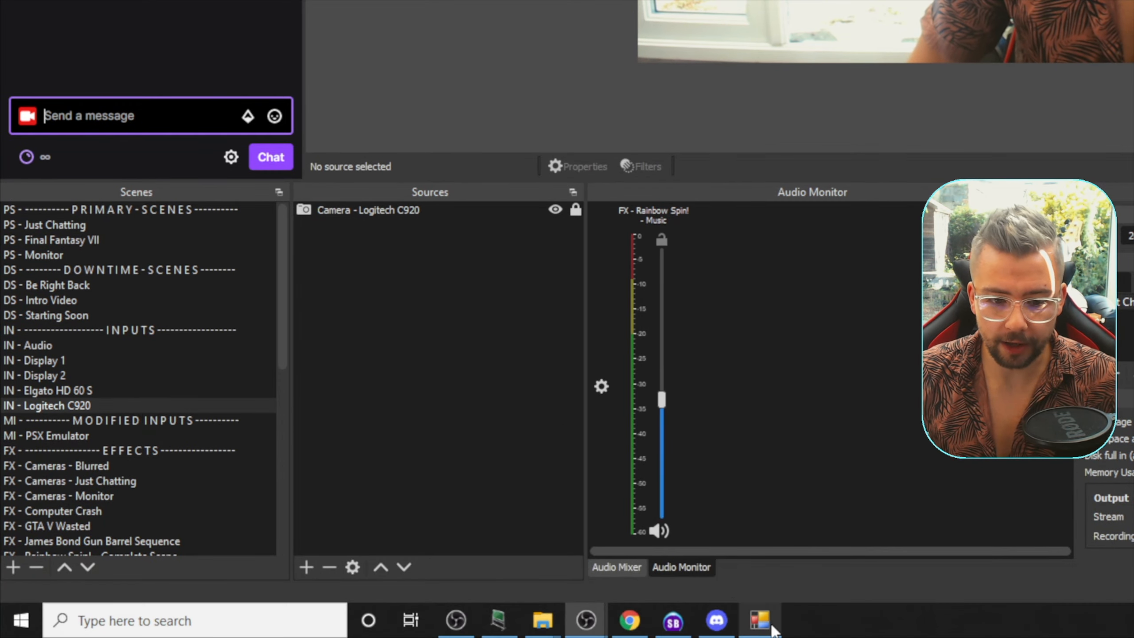
Switch back to TwitchSpeaker and check the events, speaking history, speaking queue and event log for the test message
click(772, 626)
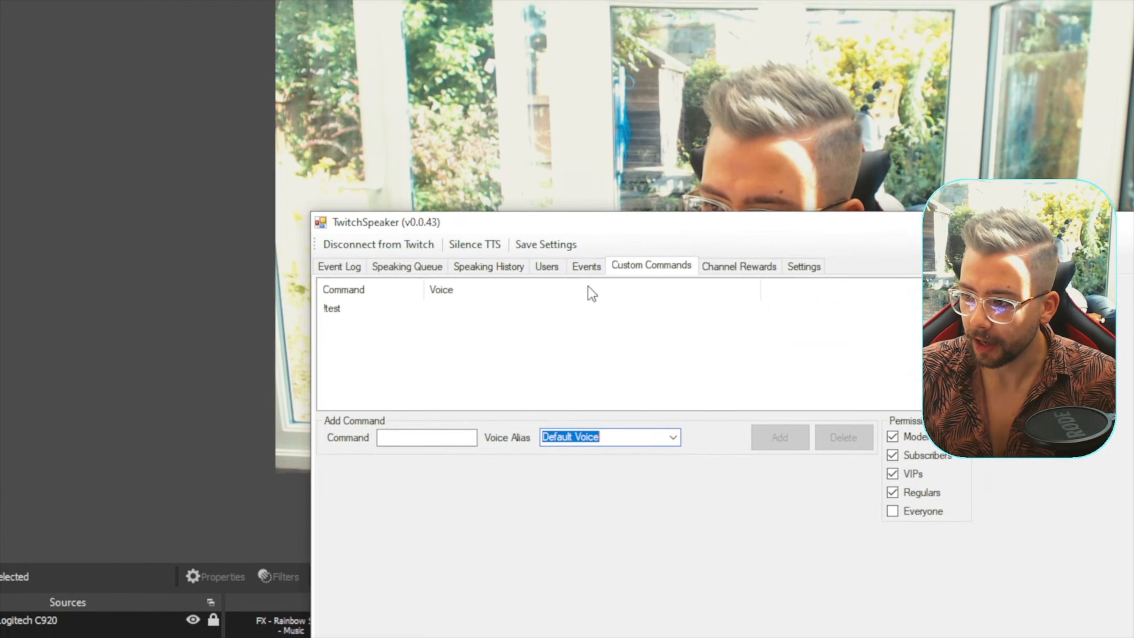
click(654, 248)
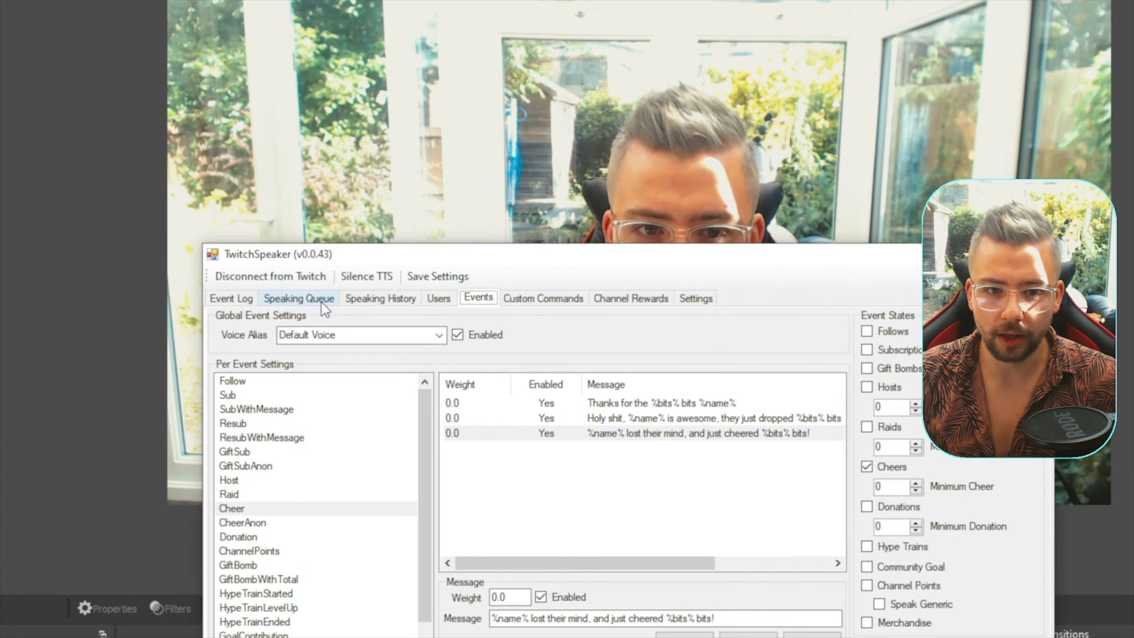
click(241, 147)
click(480, 327)
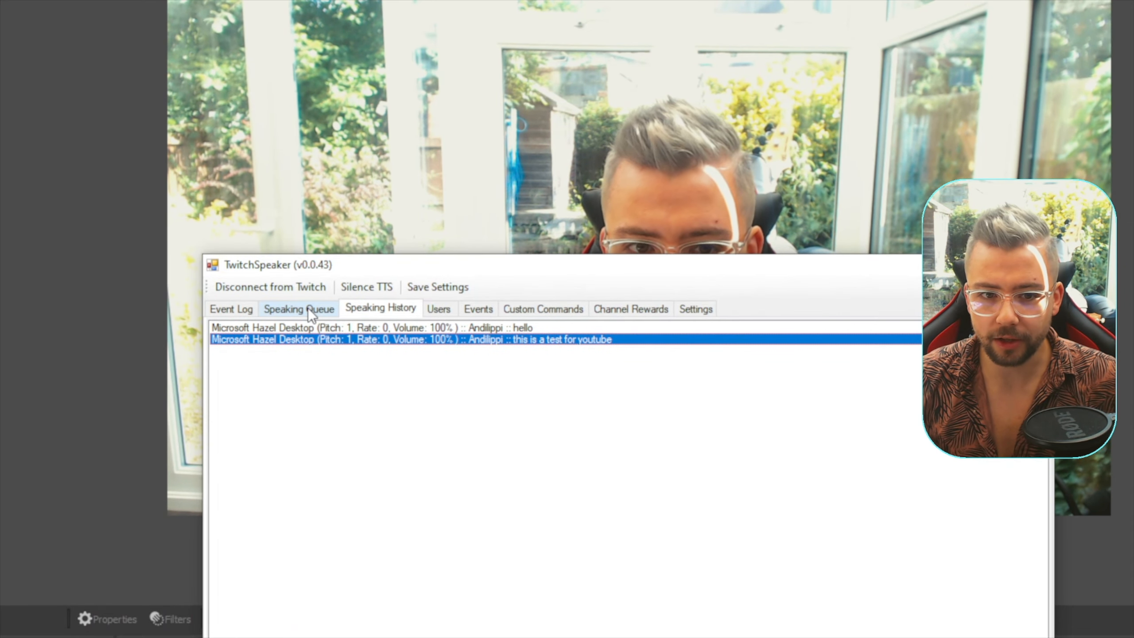
click(308, 310)
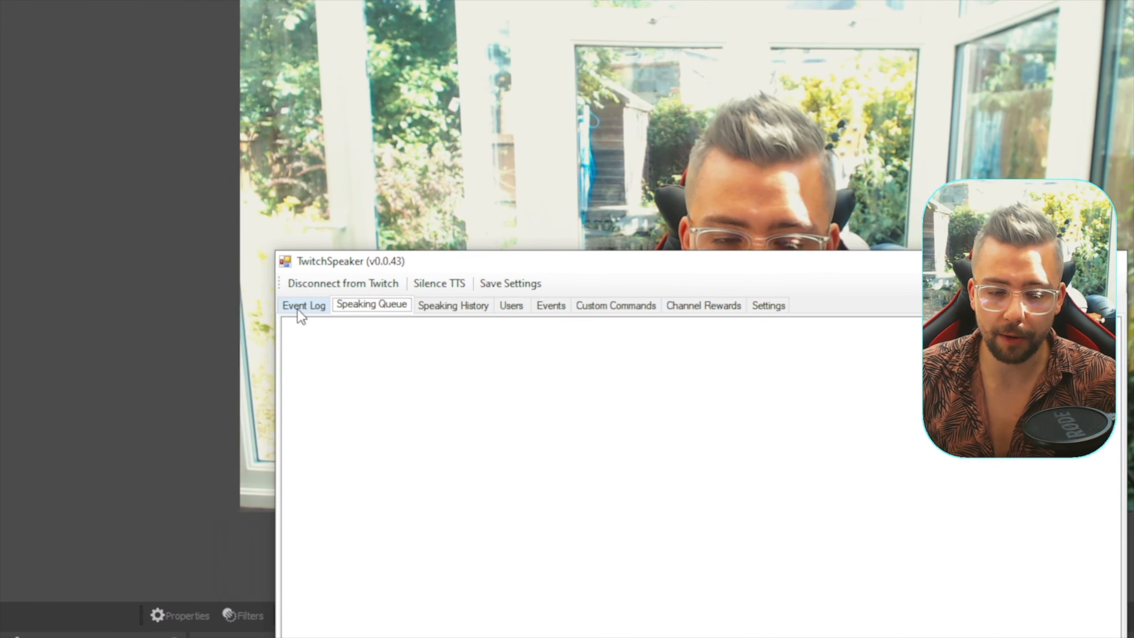
click(257, 306)
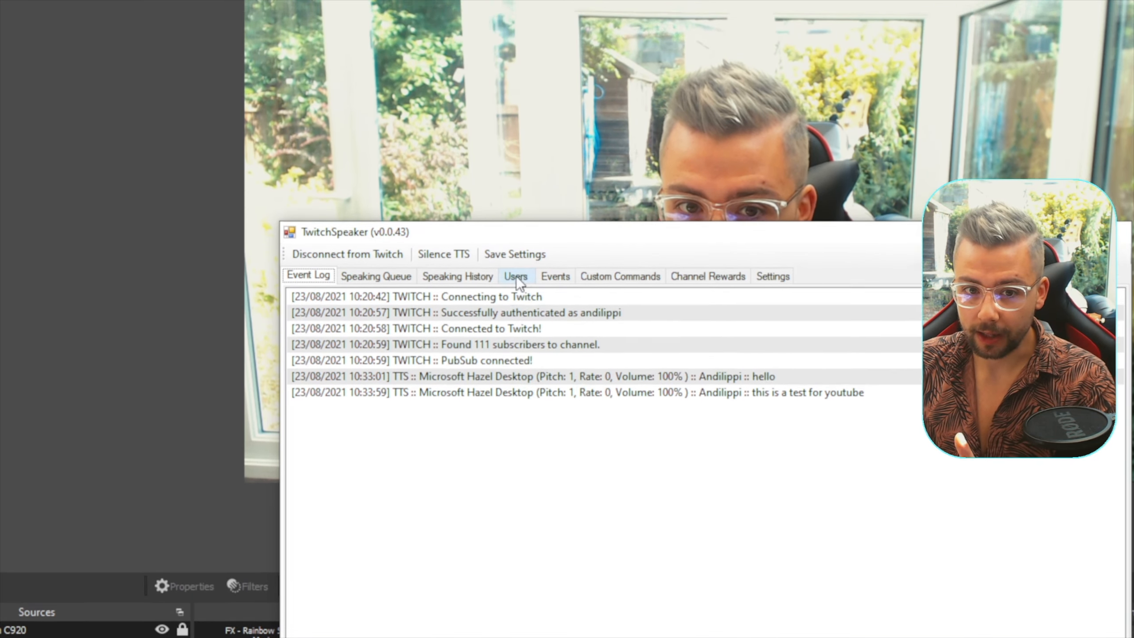
Open a moderator's entry in the users list and examine its voice alias choices and nickname field
click(516, 211)
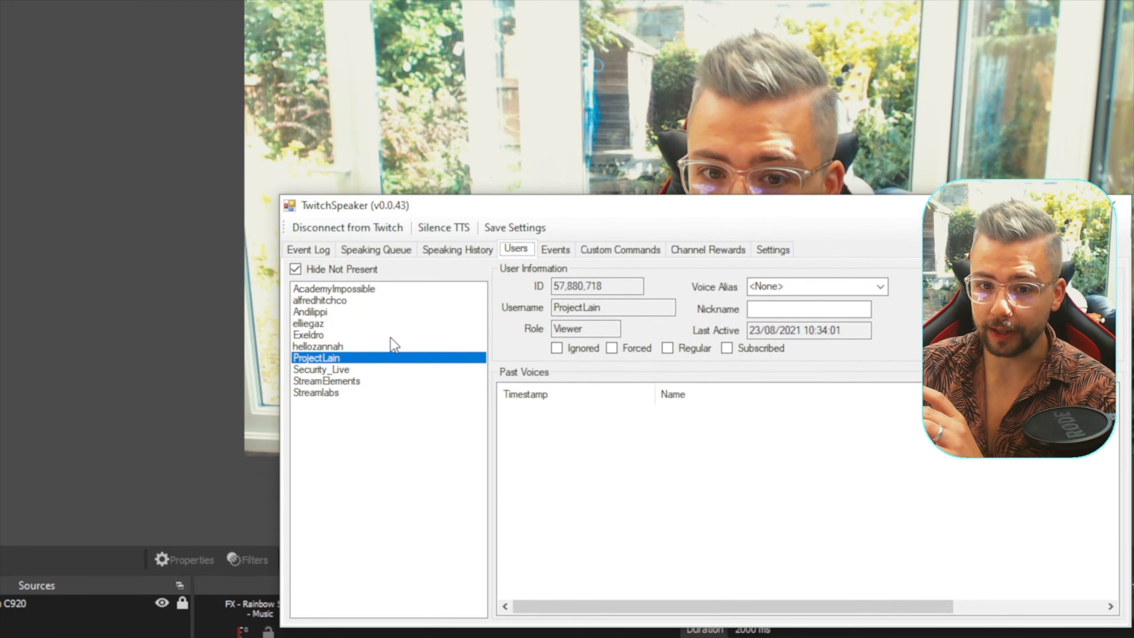
click(390, 396)
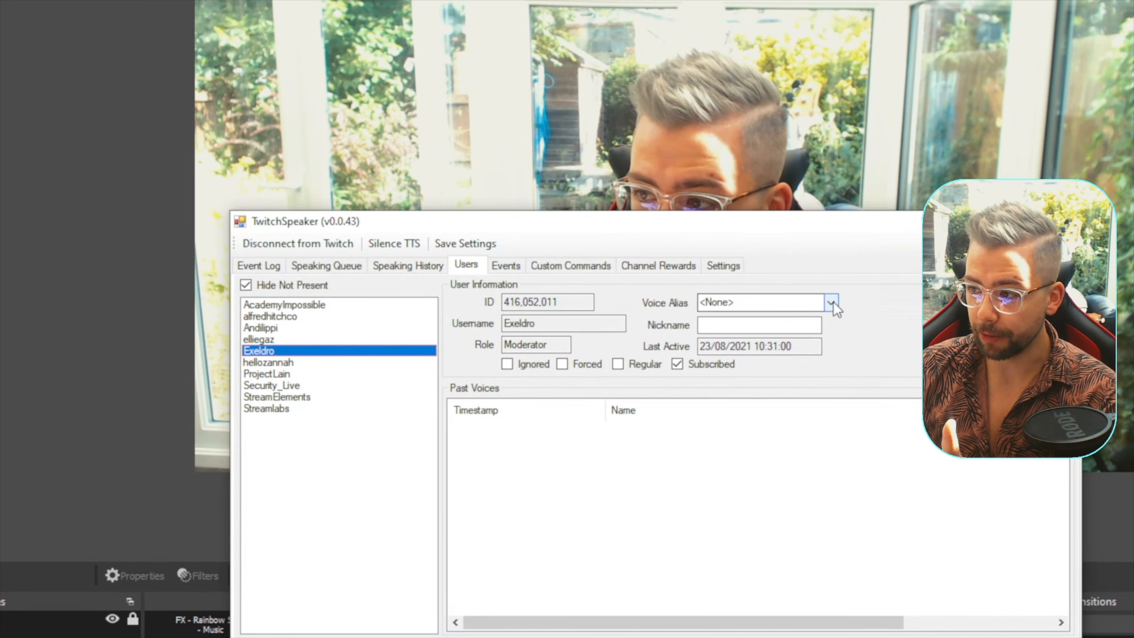
click(879, 285)
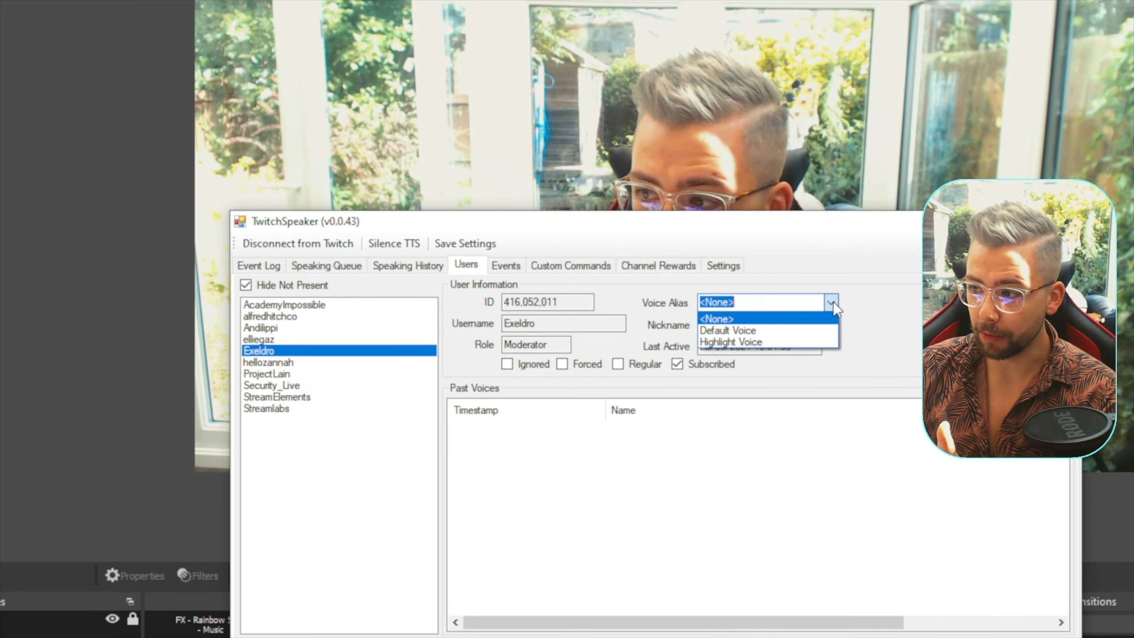
click(880, 285)
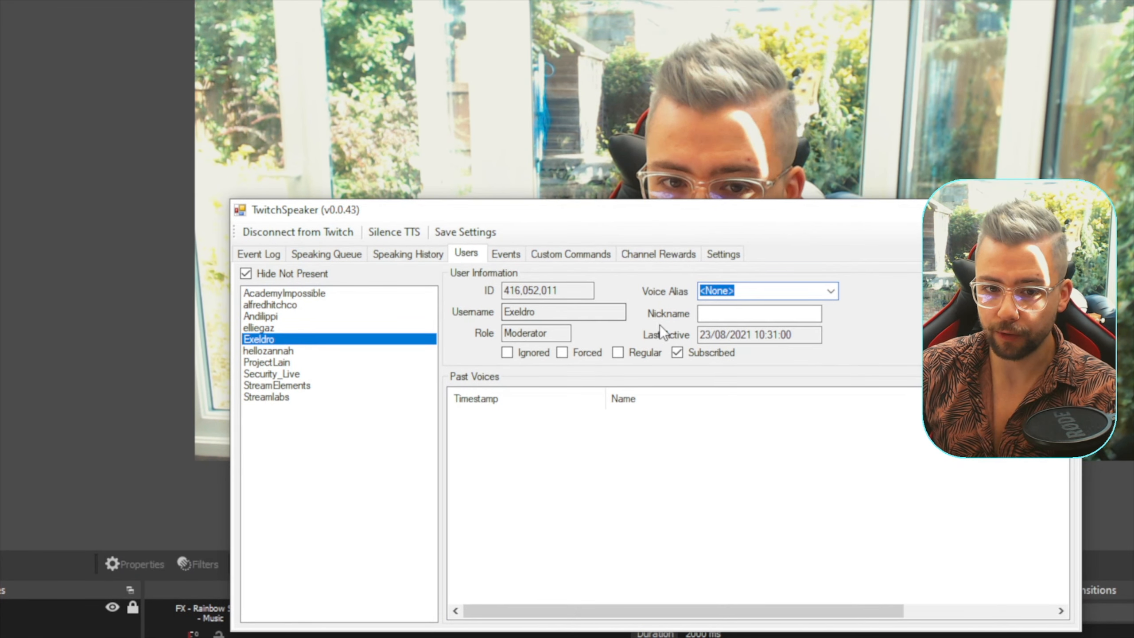
click(791, 315)
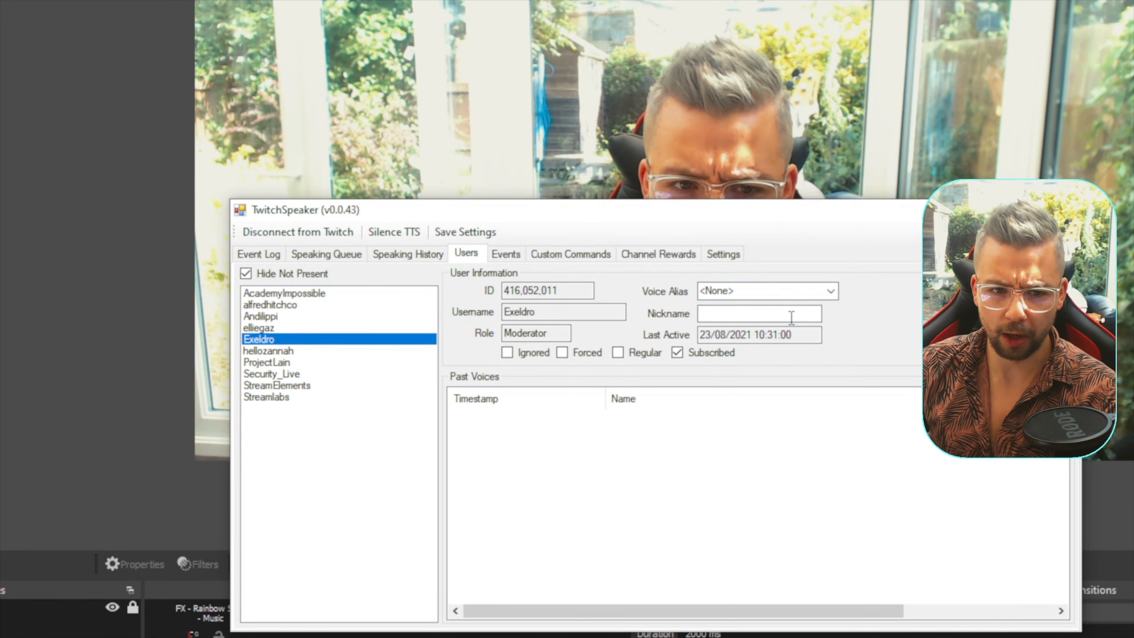